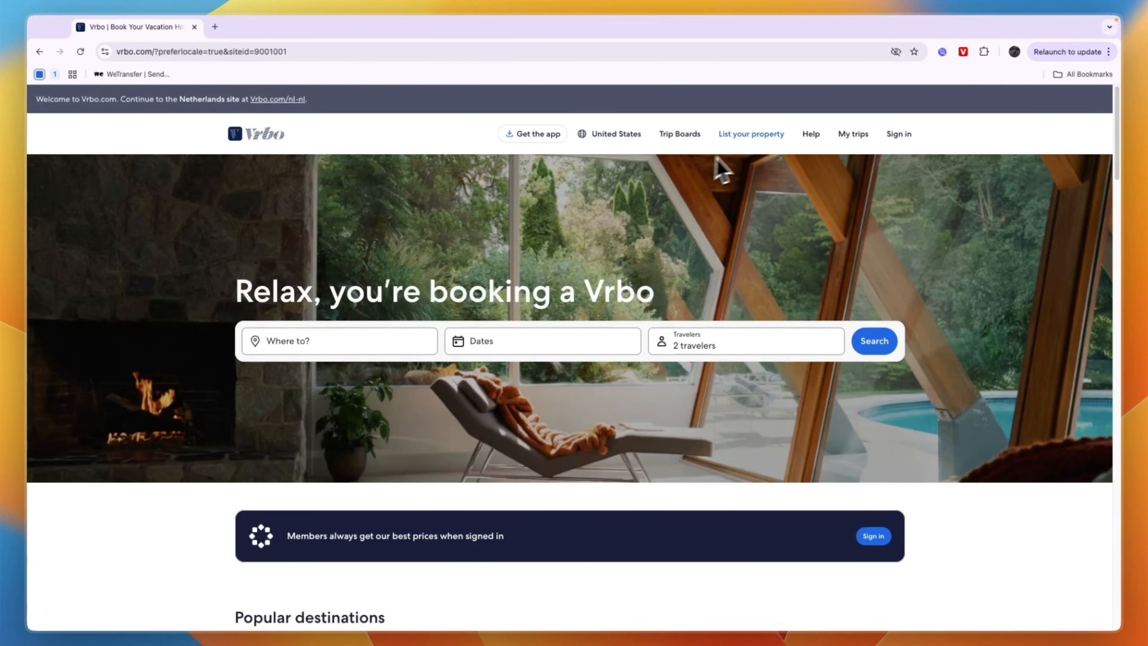
# Open Vrbo's list-your-property page, skim it, and return to the 'Tell us about your place' card
pyautogui.click(748, 135)
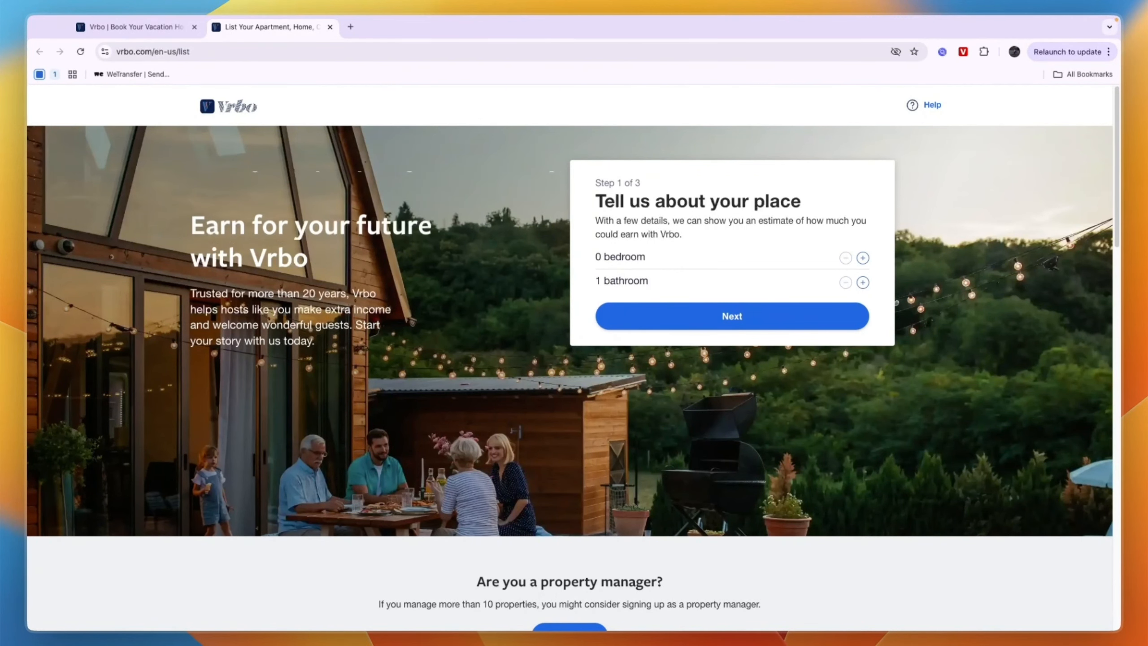
pyautogui.scroll(-5, 610, 269)
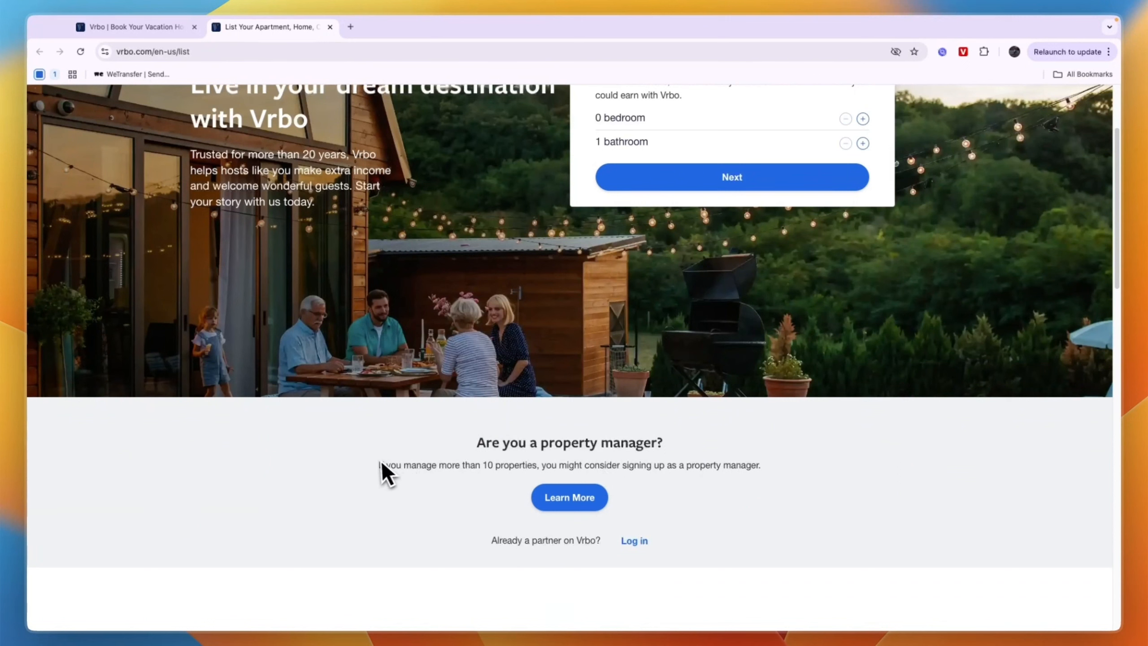
pyautogui.moveTo(498, 466); pyautogui.dragTo(685, 469)
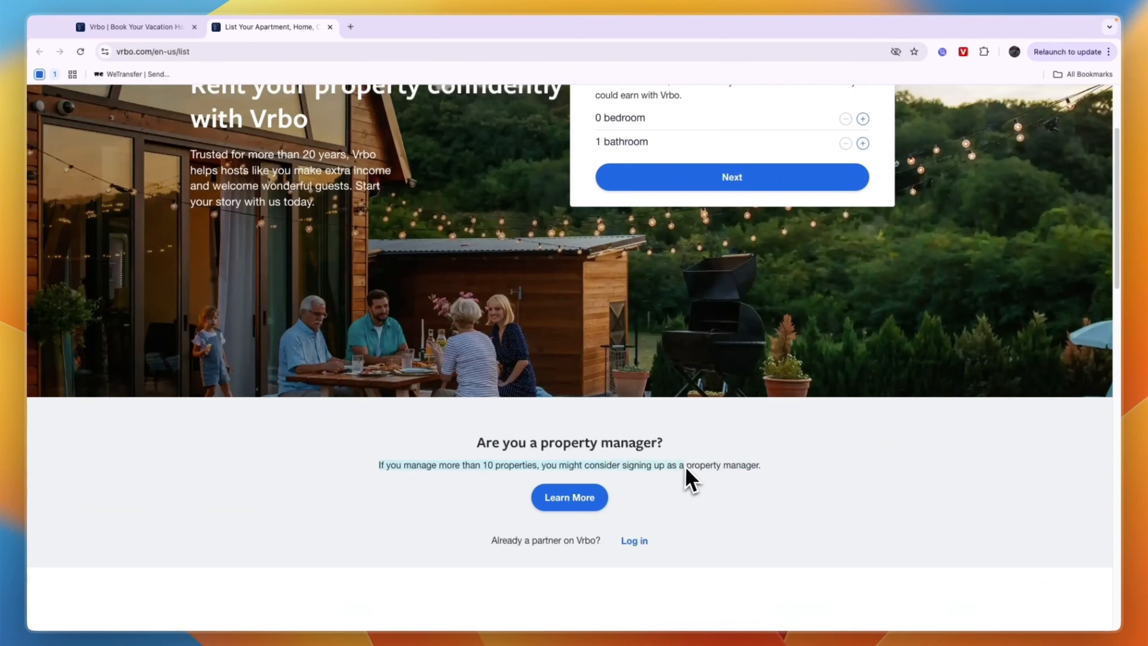
pyautogui.click(778, 468)
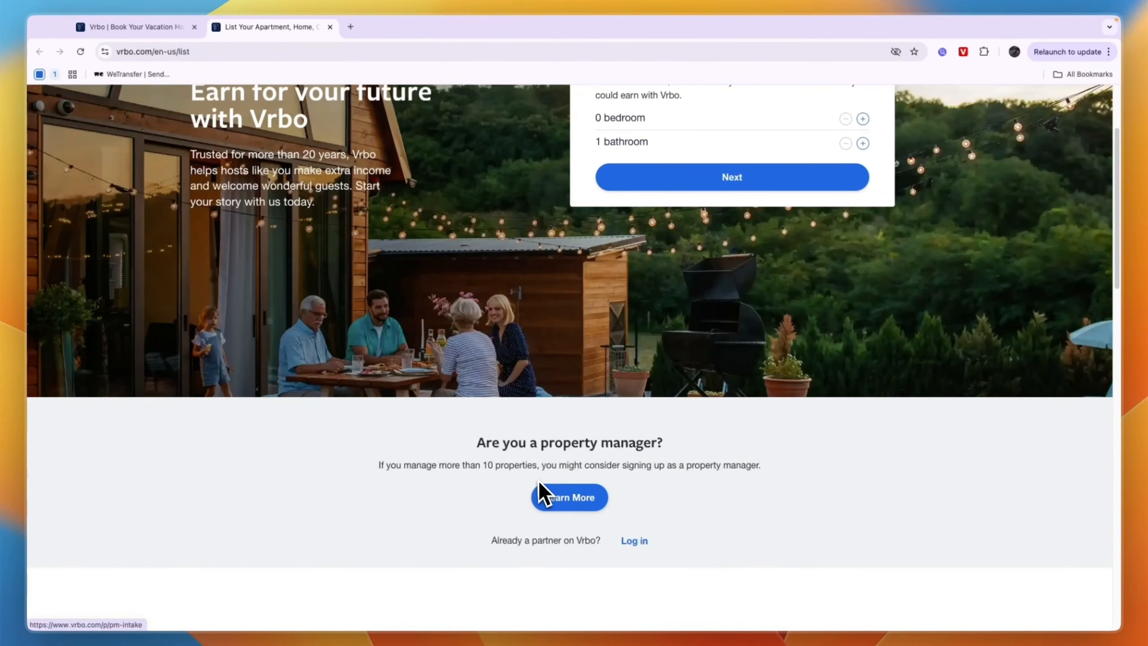
pyautogui.scroll(3, 588, 488)
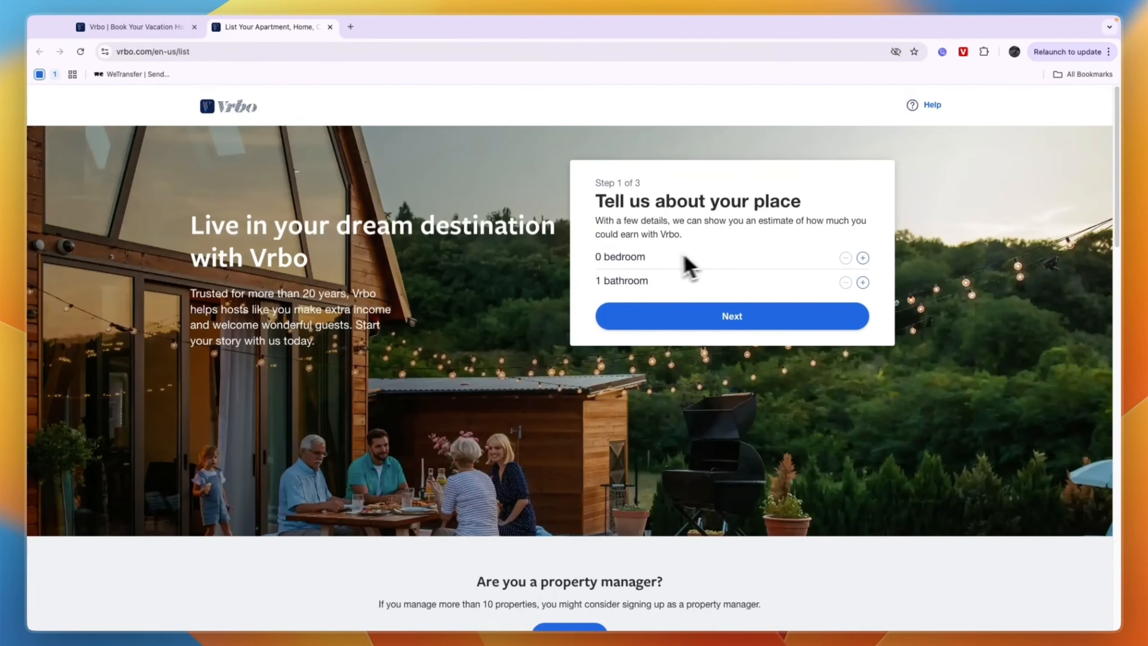
# Set the place to 1 bedroom, then confirm its location and address
pyautogui.click(863, 261)
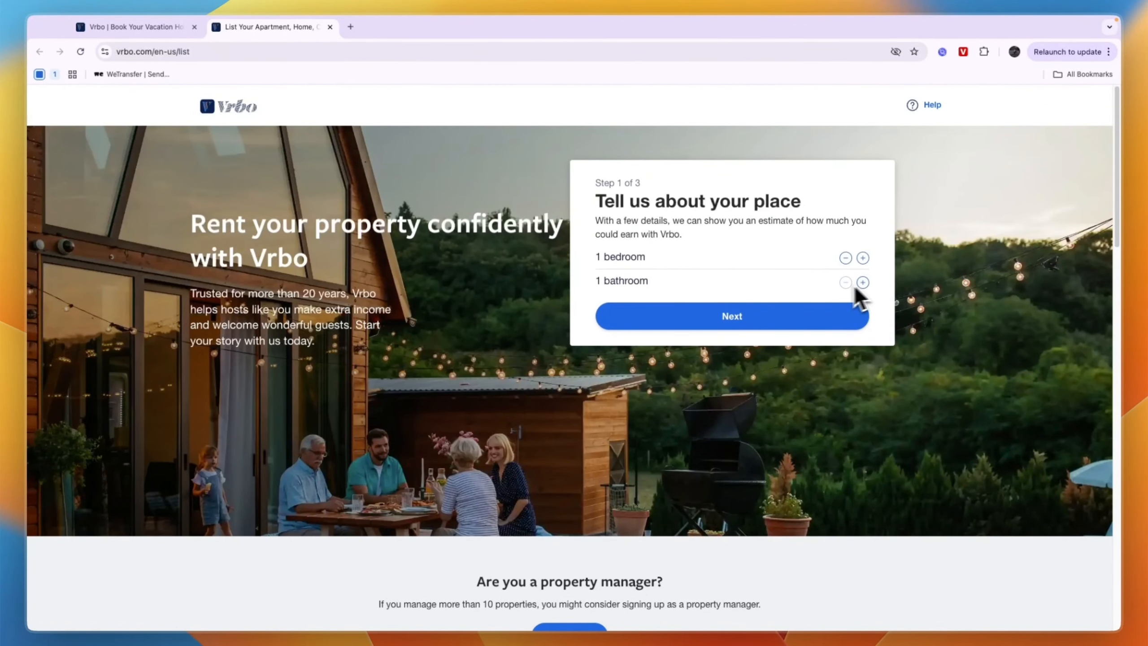
pyautogui.click(783, 324)
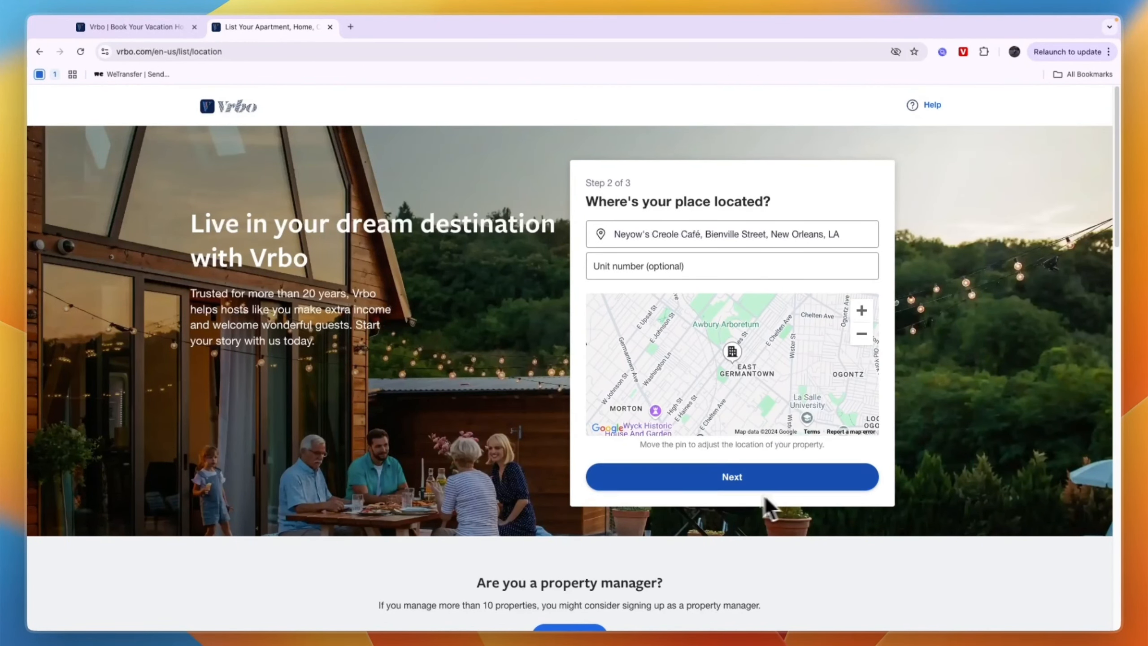
pyautogui.click(713, 486)
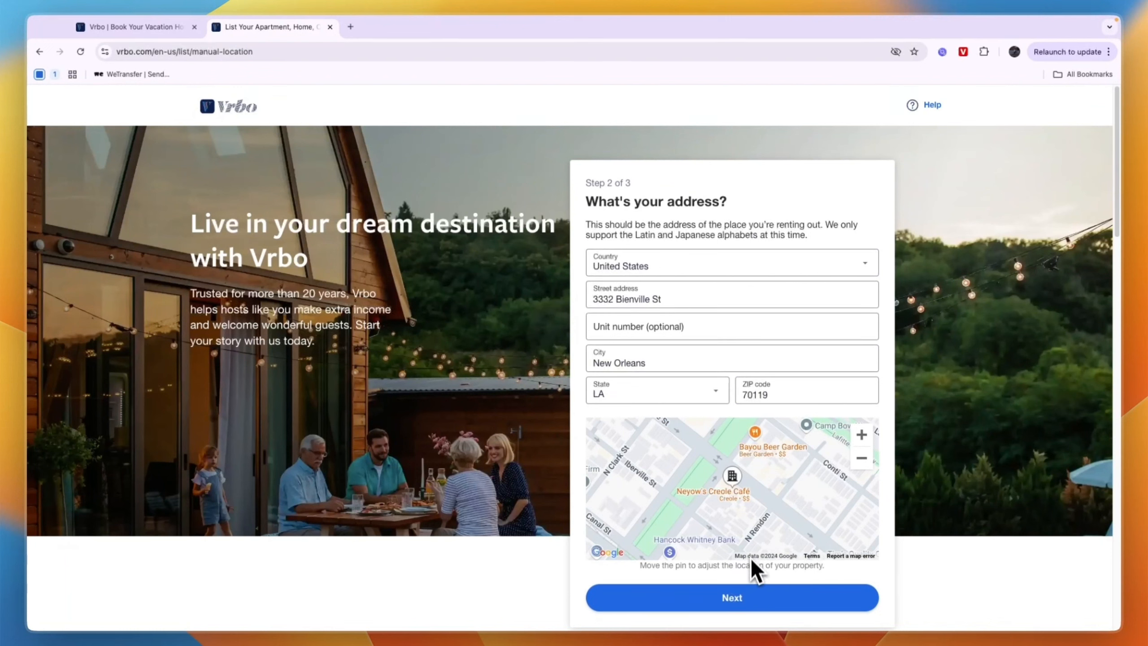
pyautogui.click(735, 596)
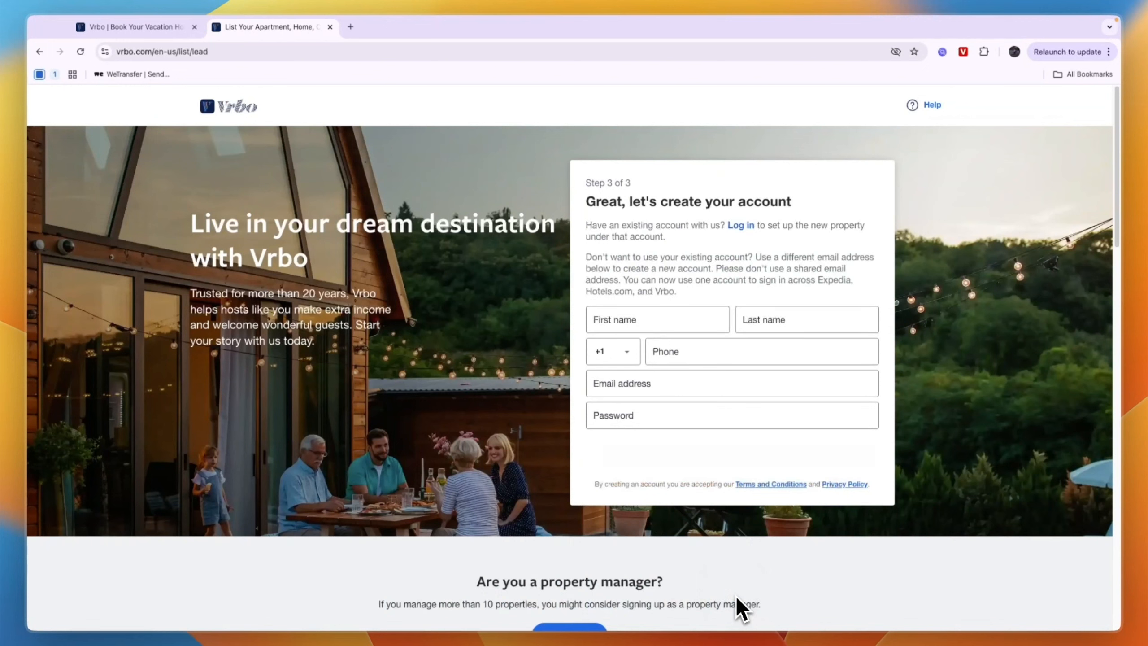
# Review the 'Create your account' heading on the account form
pyautogui.moveTo(594, 203); pyautogui.dragTo(763, 209)
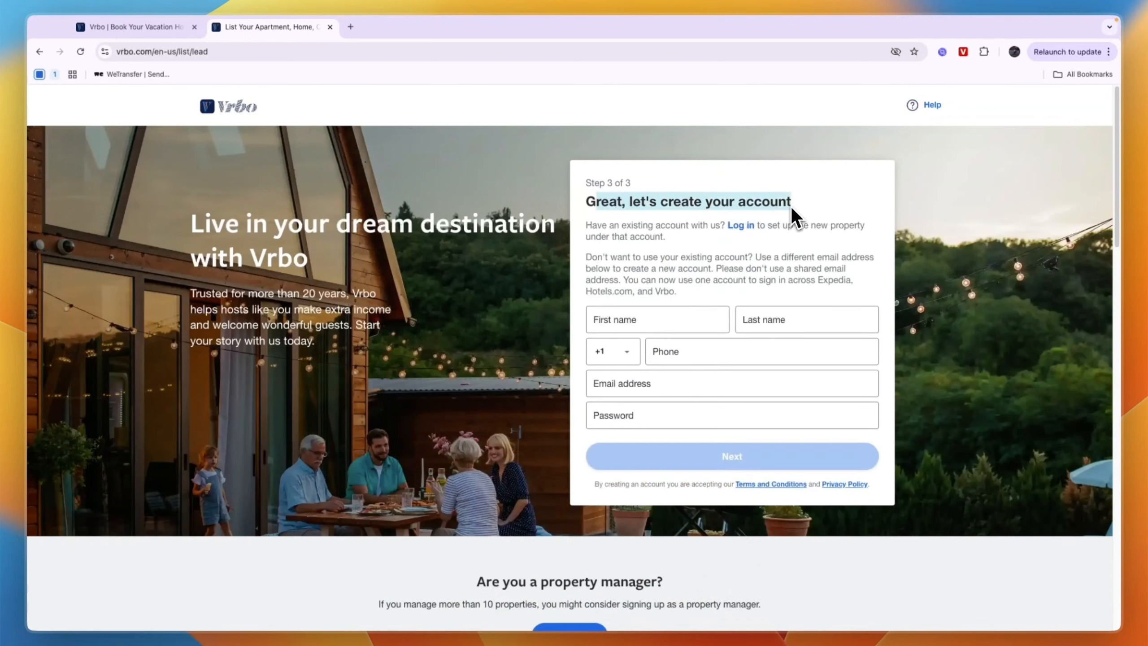
pyautogui.click(791, 209)
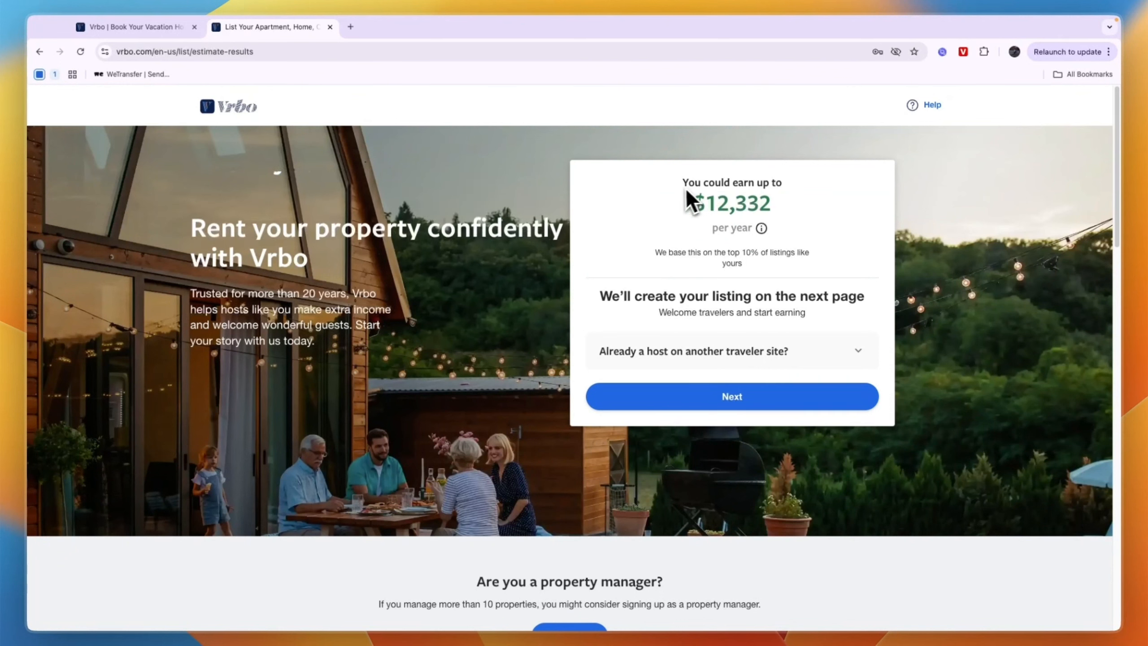
# Review the $12,332 yearly earnings estimate and top 10% note, then continue
pyautogui.moveTo(681, 186); pyautogui.dragTo(778, 190)
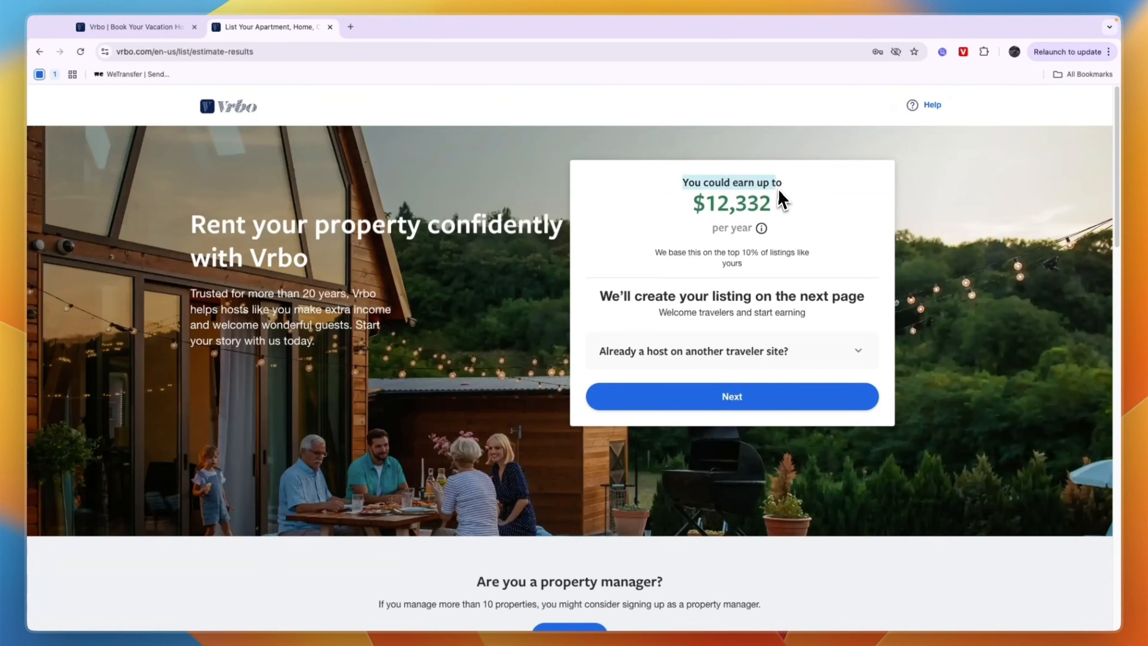
pyautogui.moveTo(692, 210); pyautogui.dragTo(773, 204)
pyautogui.click(768, 229)
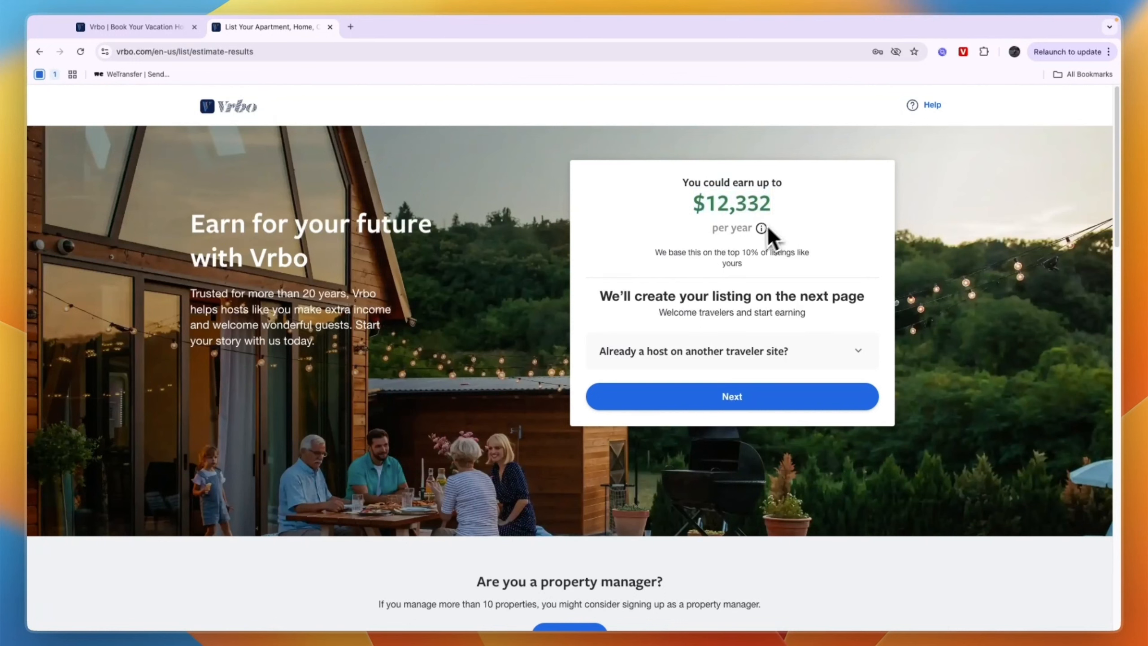
pyautogui.moveTo(723, 252); pyautogui.dragTo(779, 267)
pyautogui.click(779, 266)
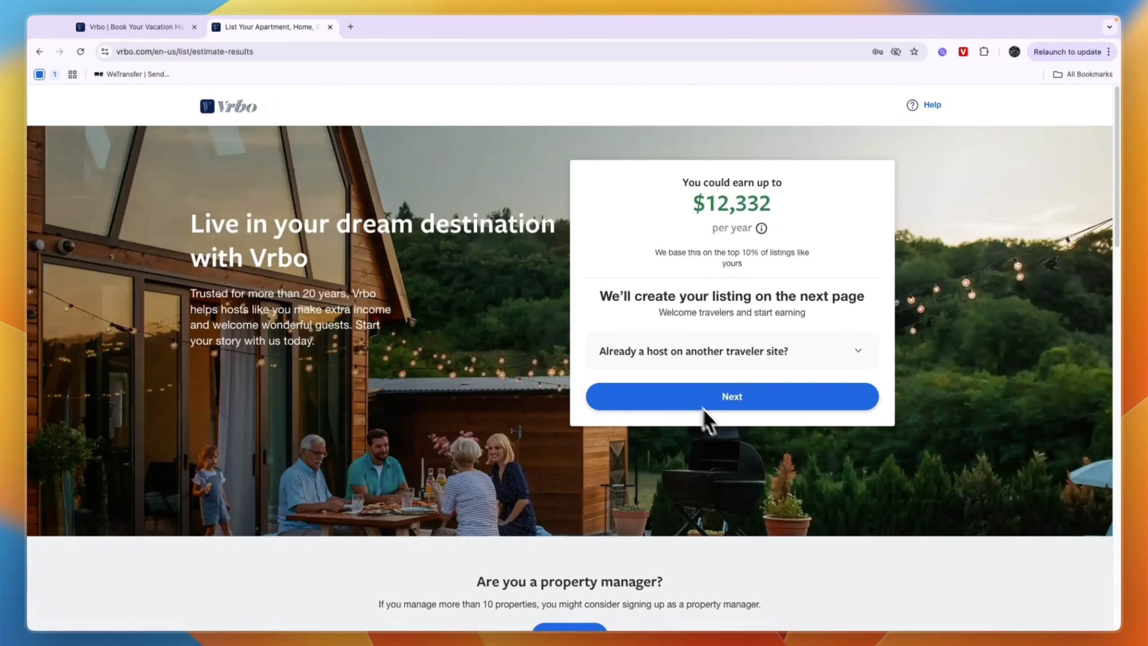
pyautogui.click(727, 396)
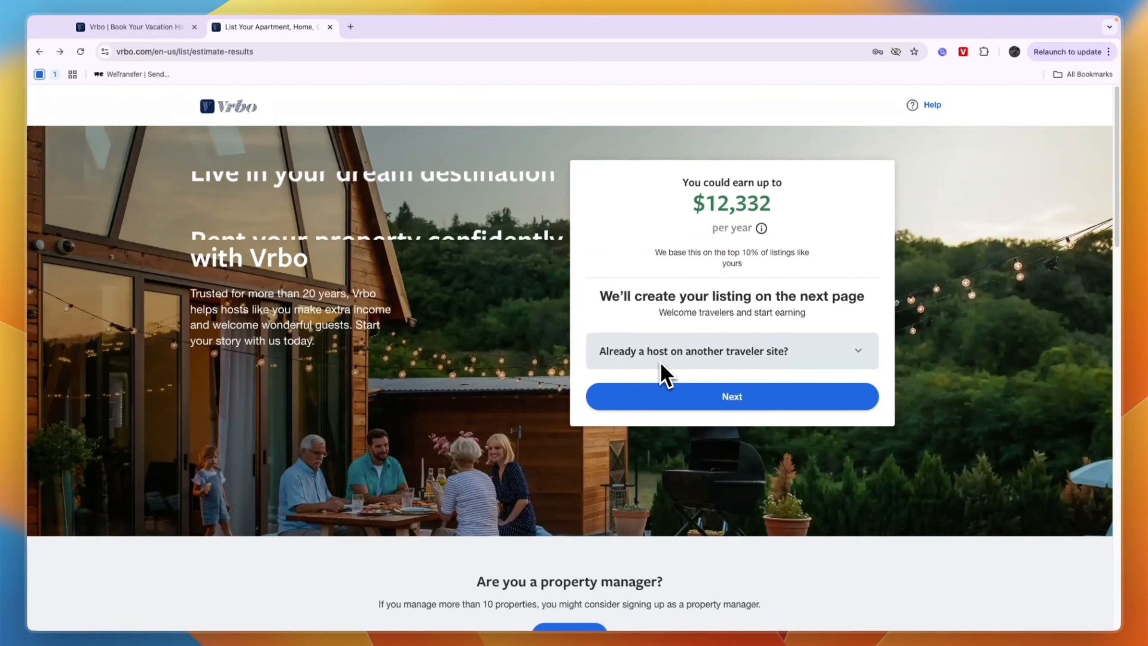
# Check the 'Already a host on another traveler site?' question, then continue
pyautogui.click(759, 361)
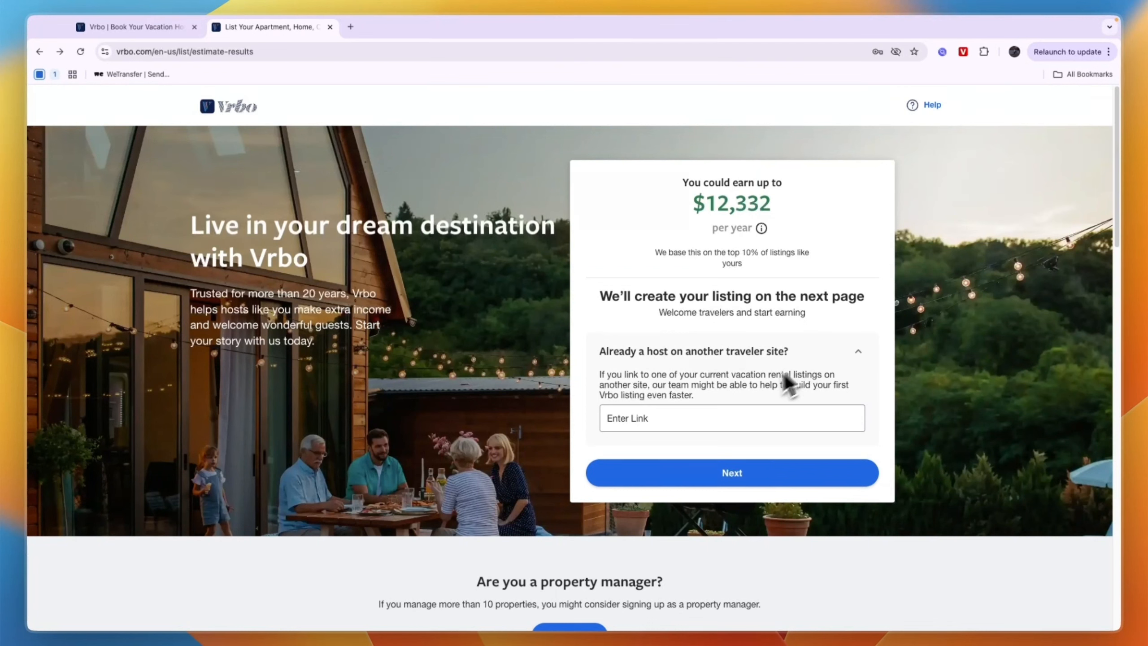
pyautogui.click(760, 351)
pyautogui.click(794, 400)
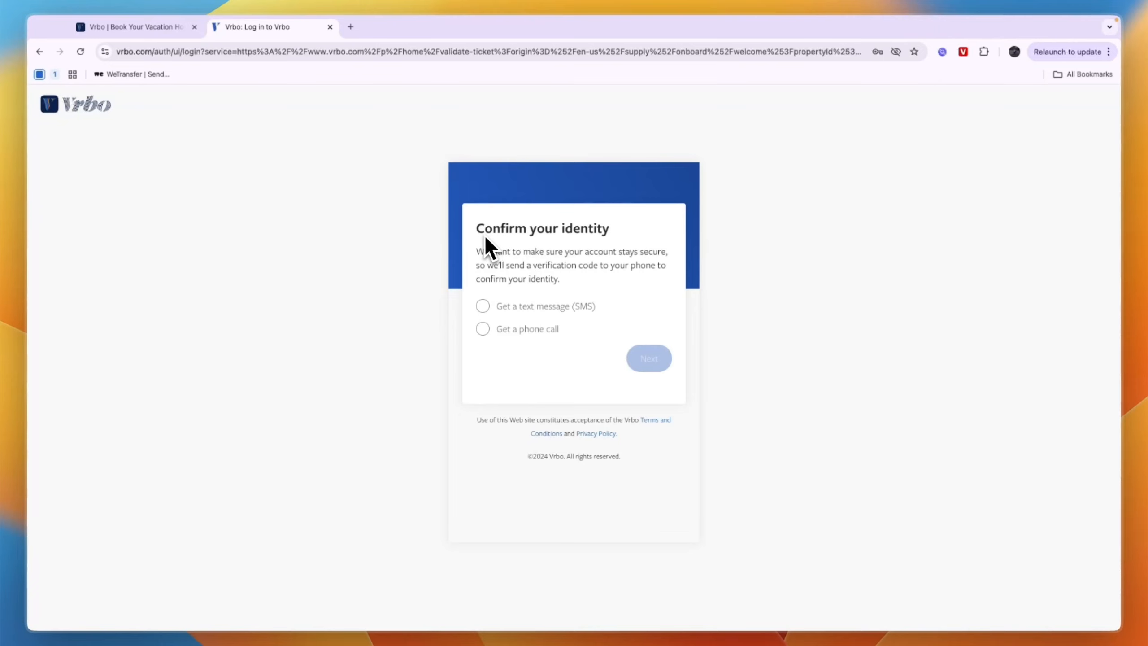
# Verify identity by requesting an SMS code and pasting the verification code
pyautogui.click(530, 307)
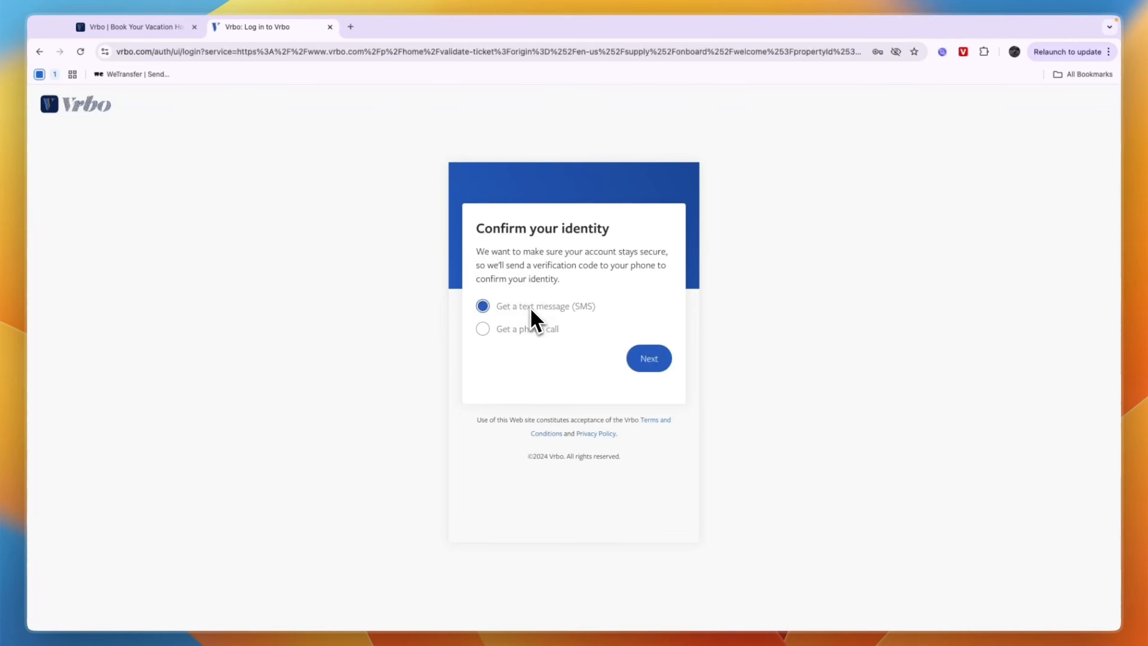
pyautogui.click(639, 355)
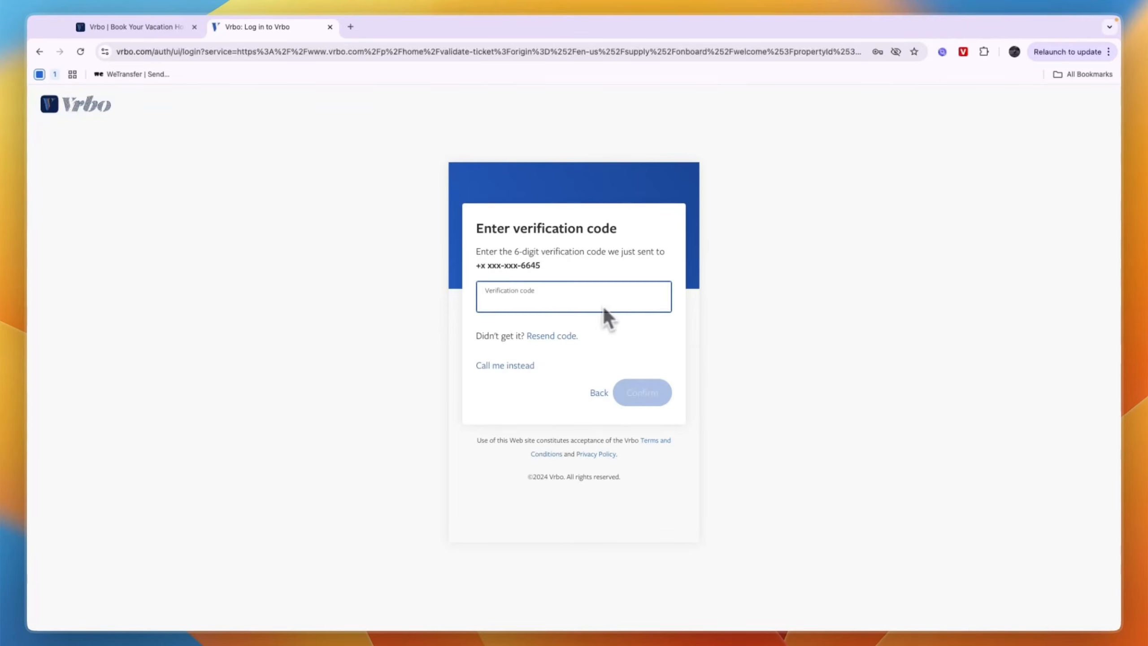
pyautogui.click(661, 392)
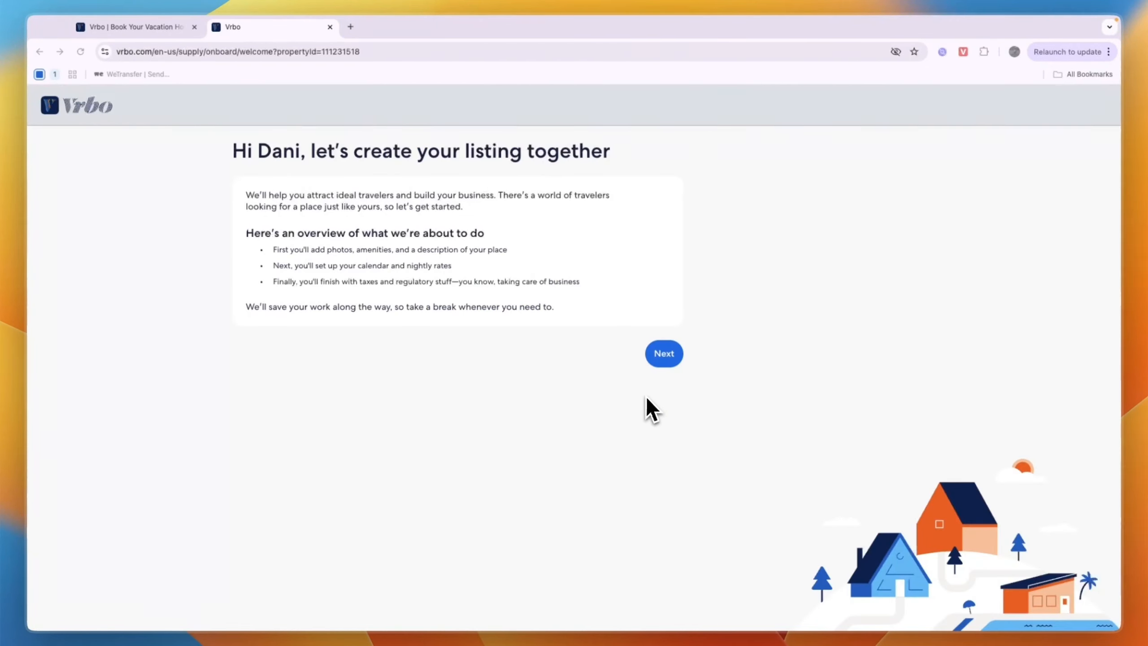
# Start the listing and mark Air conditioning as an available amenity
pyautogui.click(664, 362)
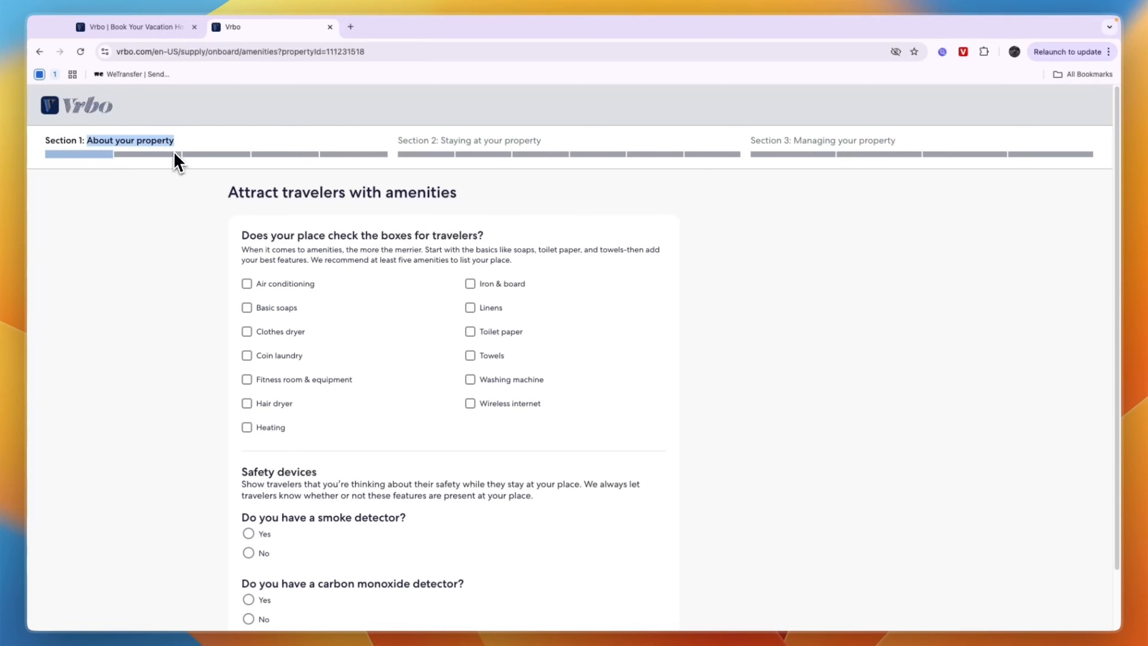
pyautogui.moveTo(442, 144); pyautogui.dragTo(535, 153)
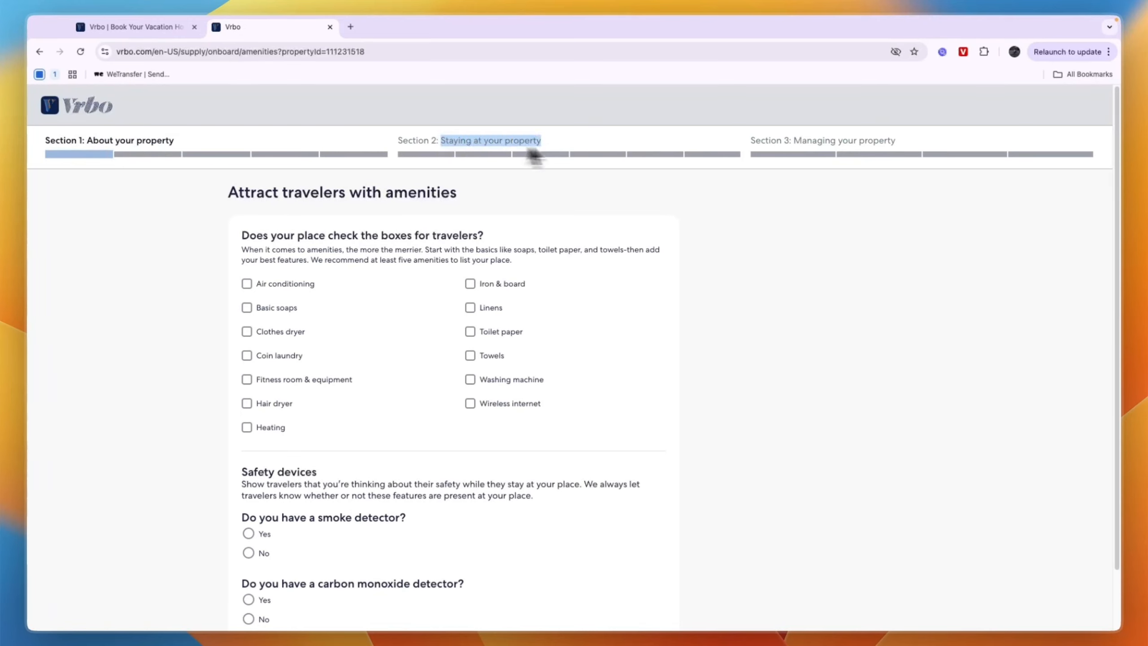
pyautogui.moveTo(794, 143); pyautogui.dragTo(875, 150)
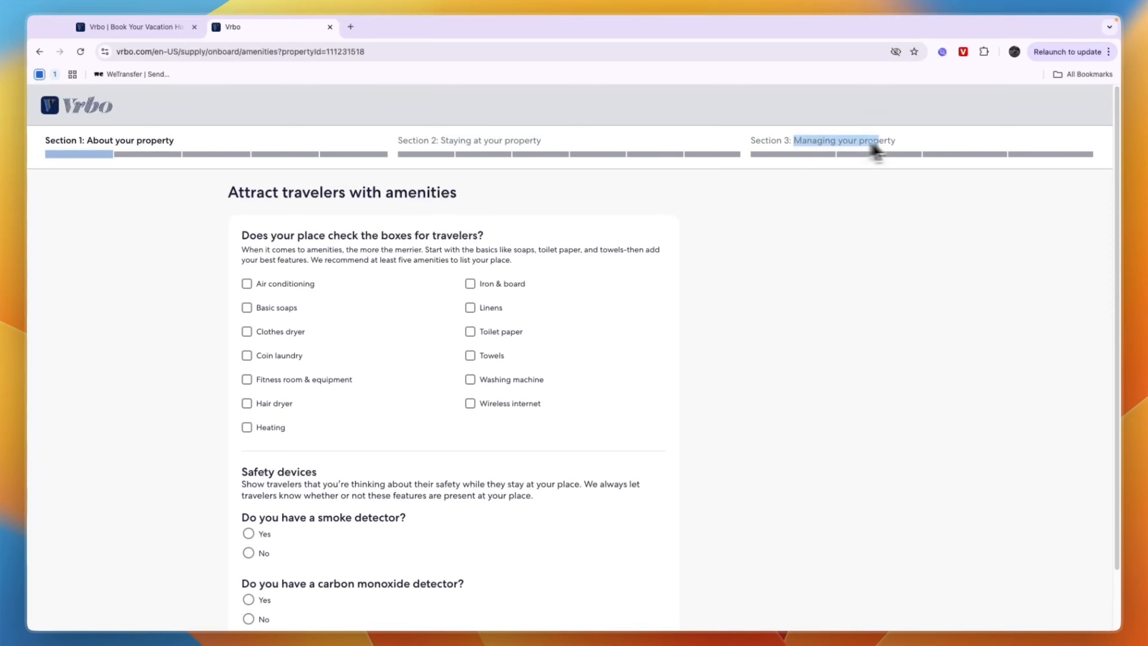
pyautogui.click(932, 163)
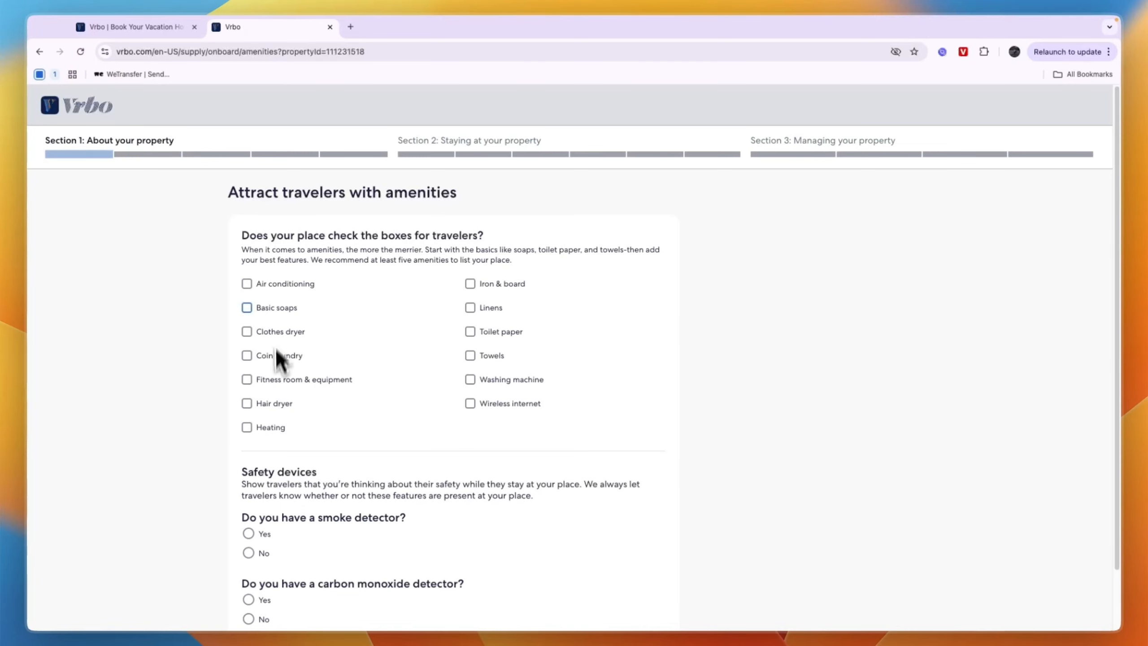
pyautogui.click(271, 284)
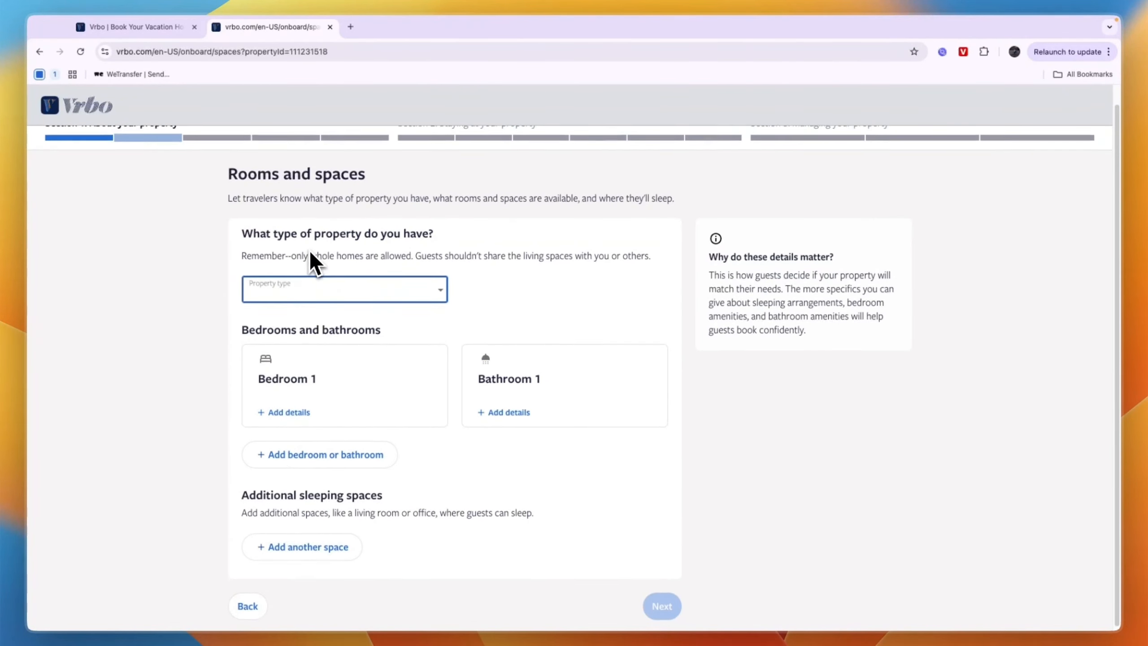
# Keep Apartment selected as the property type in the dropdown
pyautogui.click(296, 287)
pyautogui.scroll(-5, 295, 388)
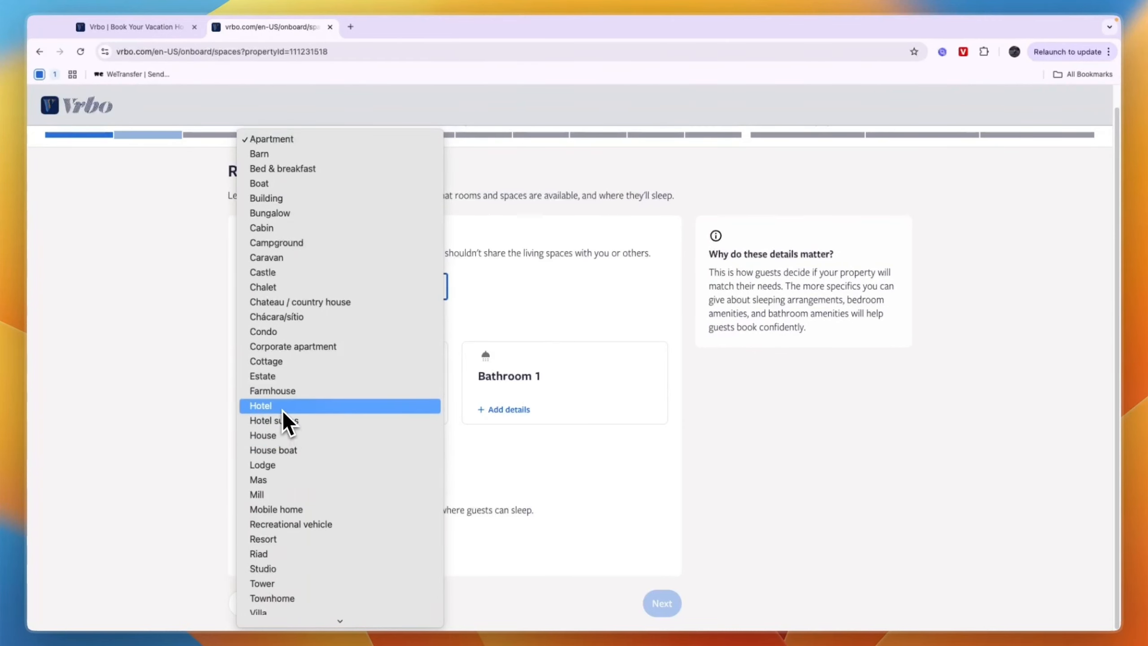
pyautogui.scroll(-1, 285, 435)
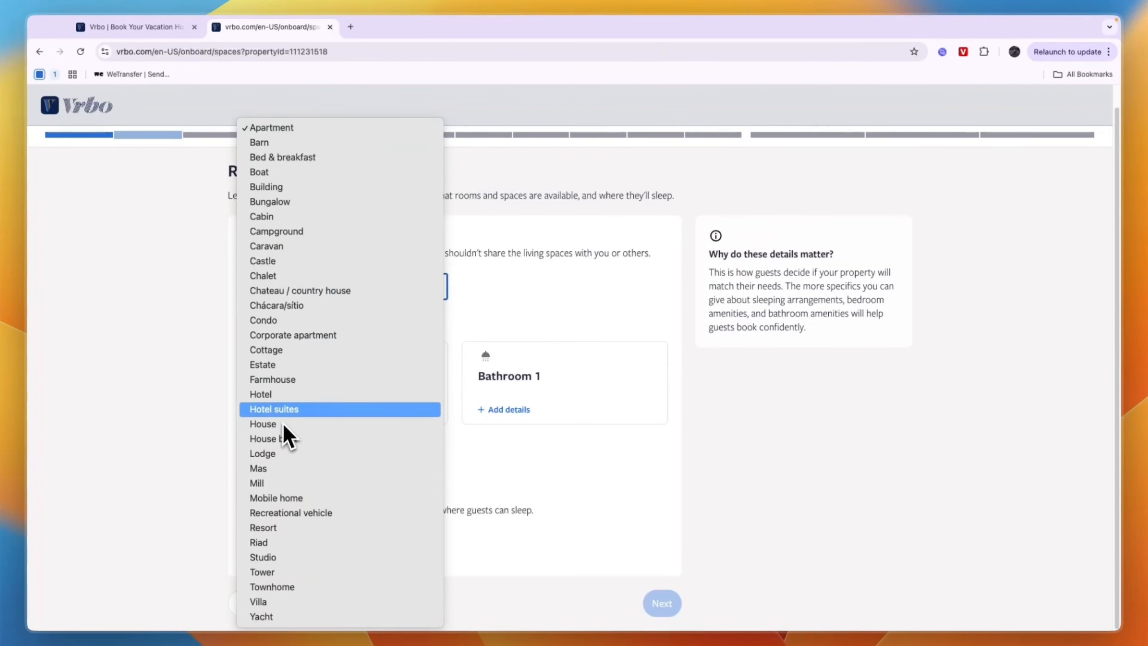
pyautogui.click(297, 133)
pyautogui.moveTo(287, 356); pyautogui.dragTo(393, 322)
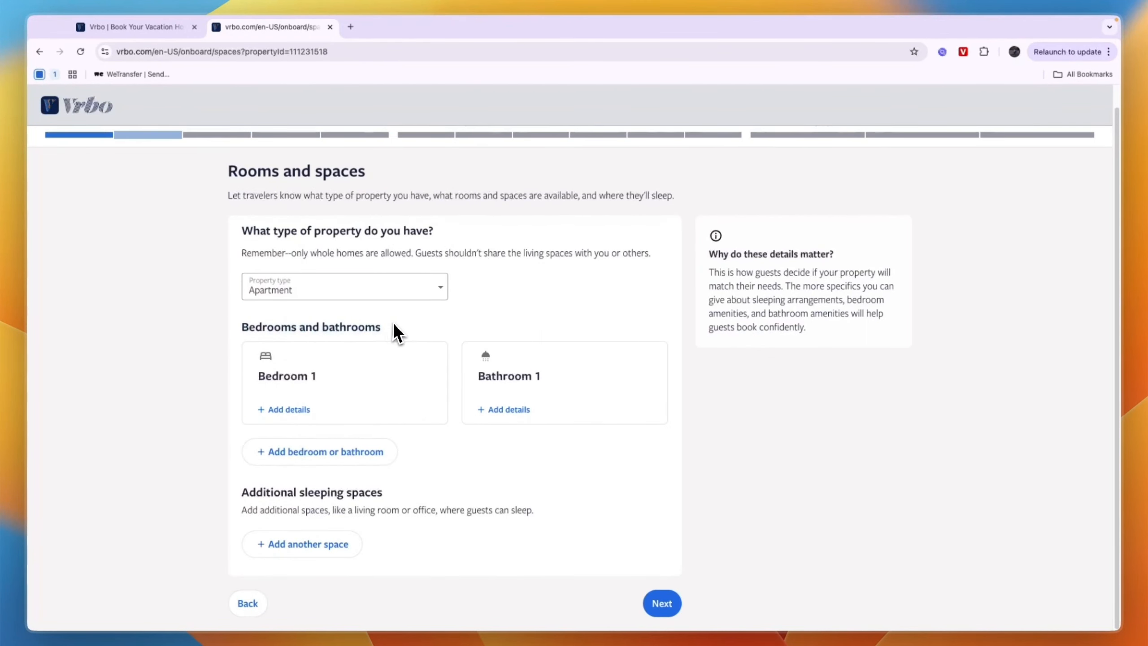
pyautogui.click(287, 410)
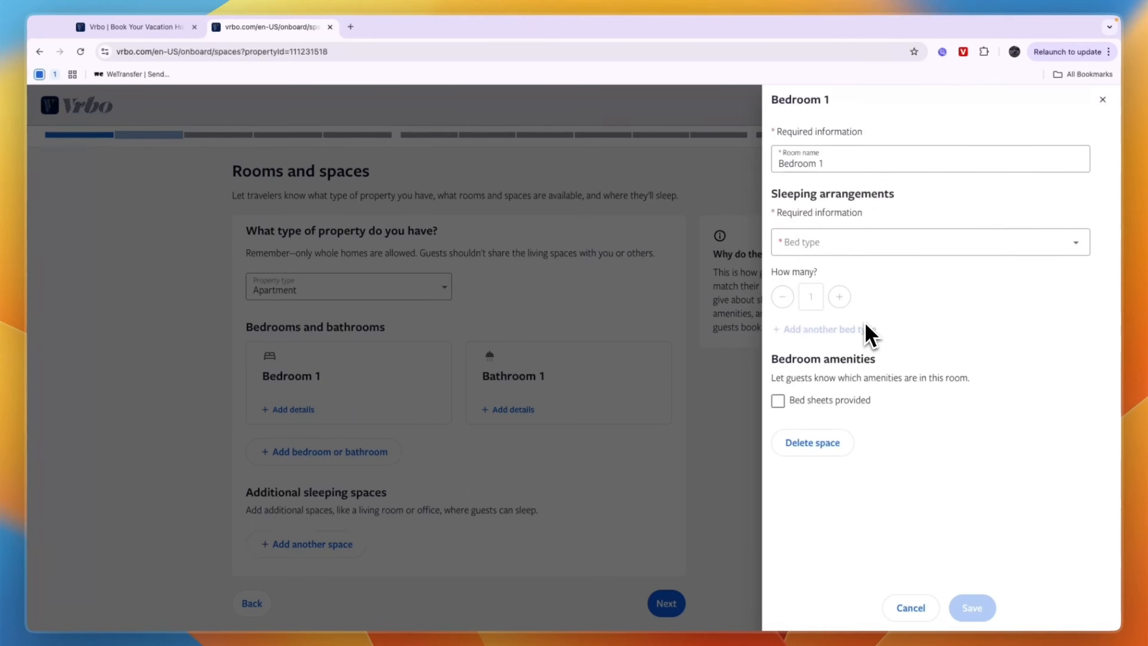
# Give Bedroom 1 a Queen Bed with bed sheets provided and save it
pyautogui.click(809, 241)
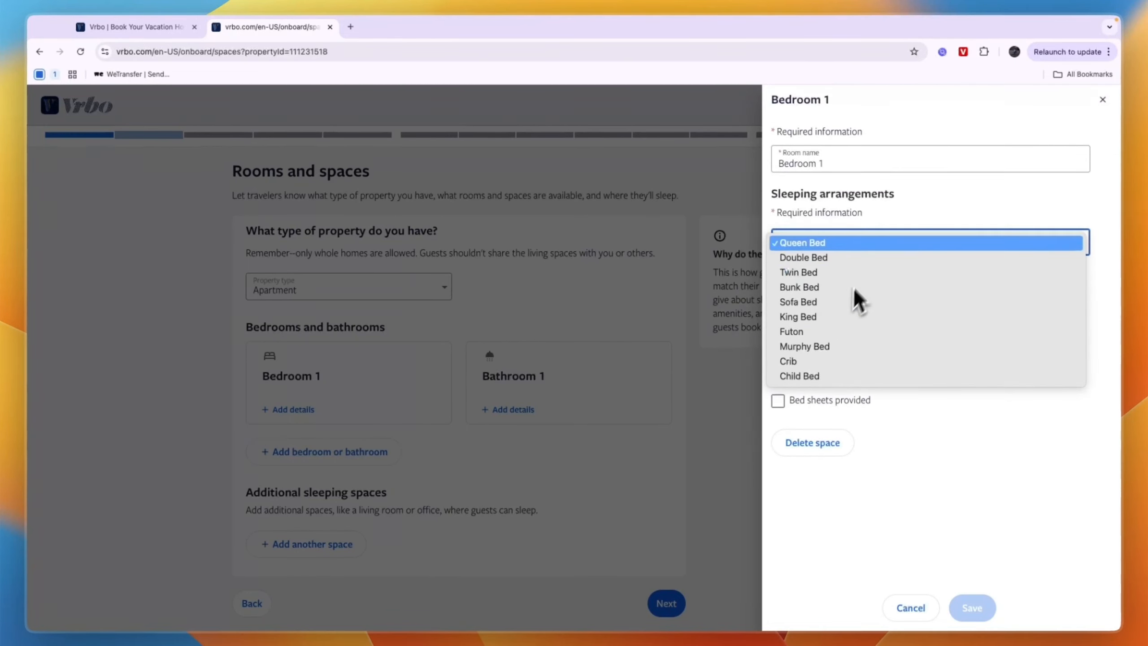
pyautogui.click(875, 243)
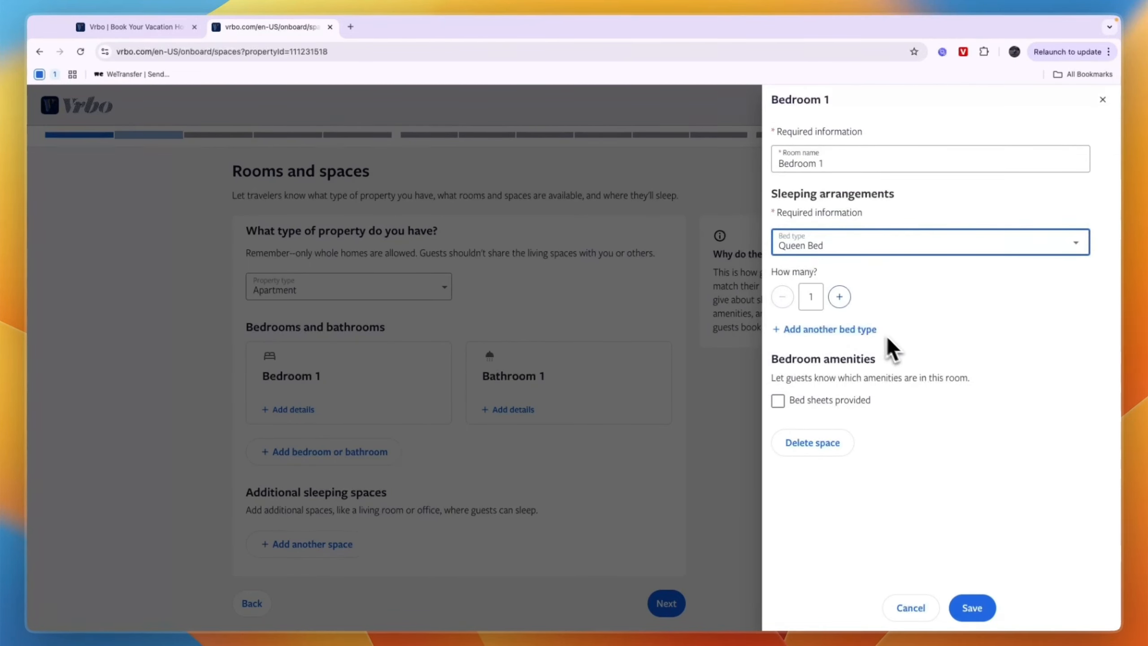
pyautogui.click(778, 401)
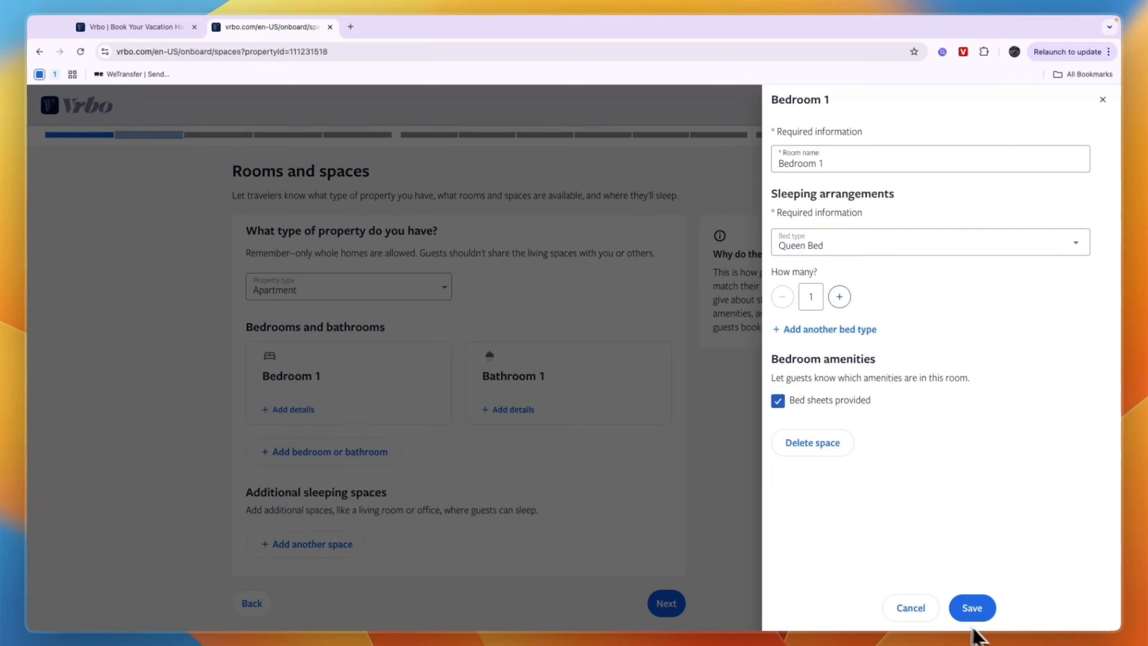
pyautogui.click(982, 616)
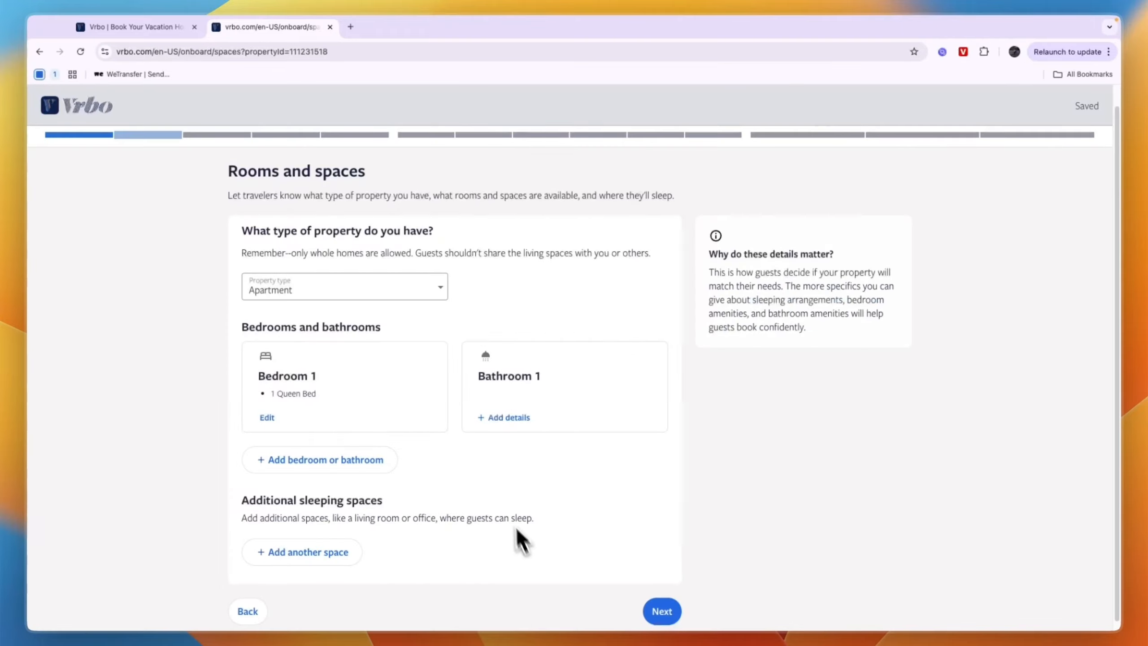
# Save Bathroom 1 as a full bathroom with bathtub or shower
pyautogui.click(487, 419)
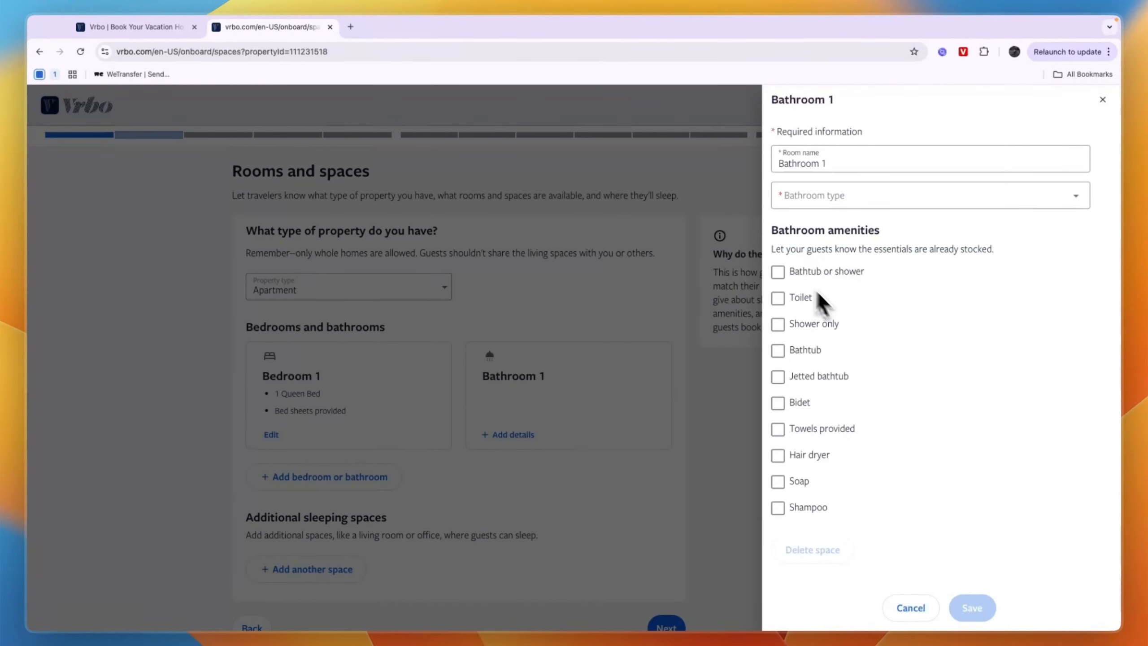
pyautogui.click(779, 271)
pyautogui.click(976, 608)
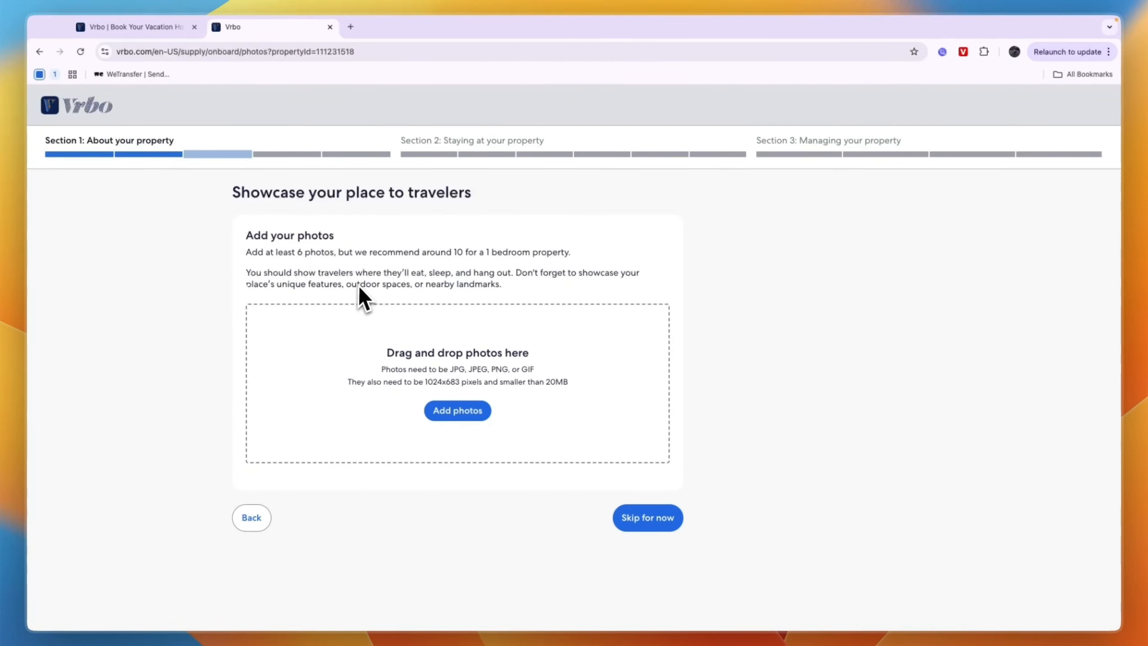
# Select and upload the 10 property photos from Downloads
pyautogui.click(458, 410)
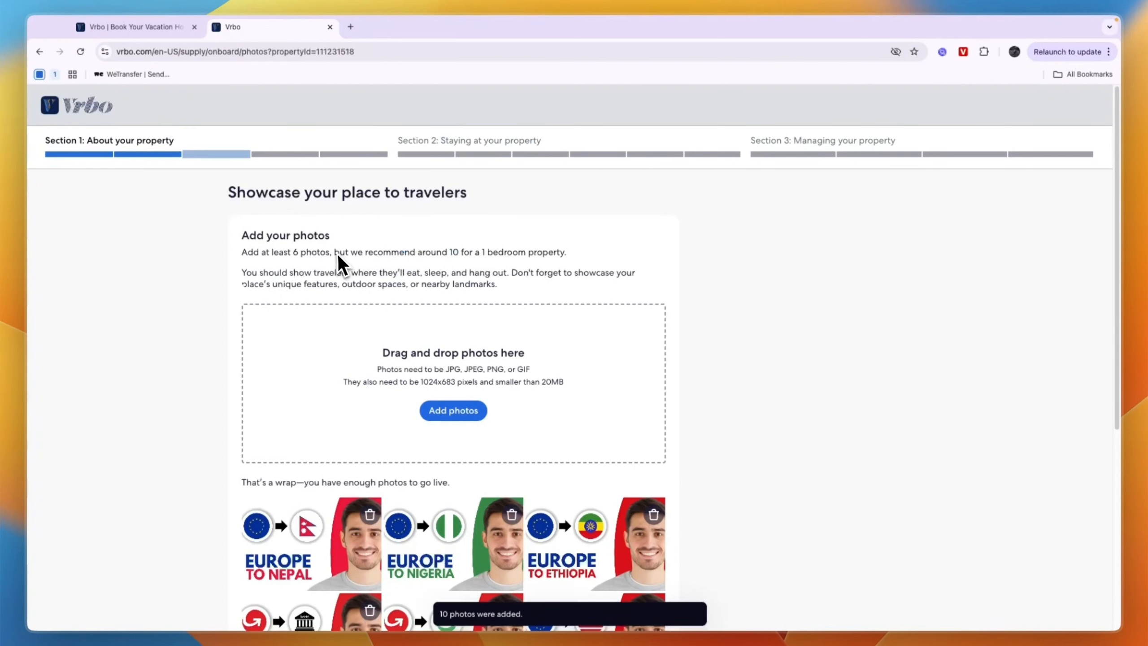
pyautogui.moveTo(336, 253); pyautogui.dragTo(566, 254)
pyautogui.moveTo(421, 262); pyautogui.dragTo(455, 257)
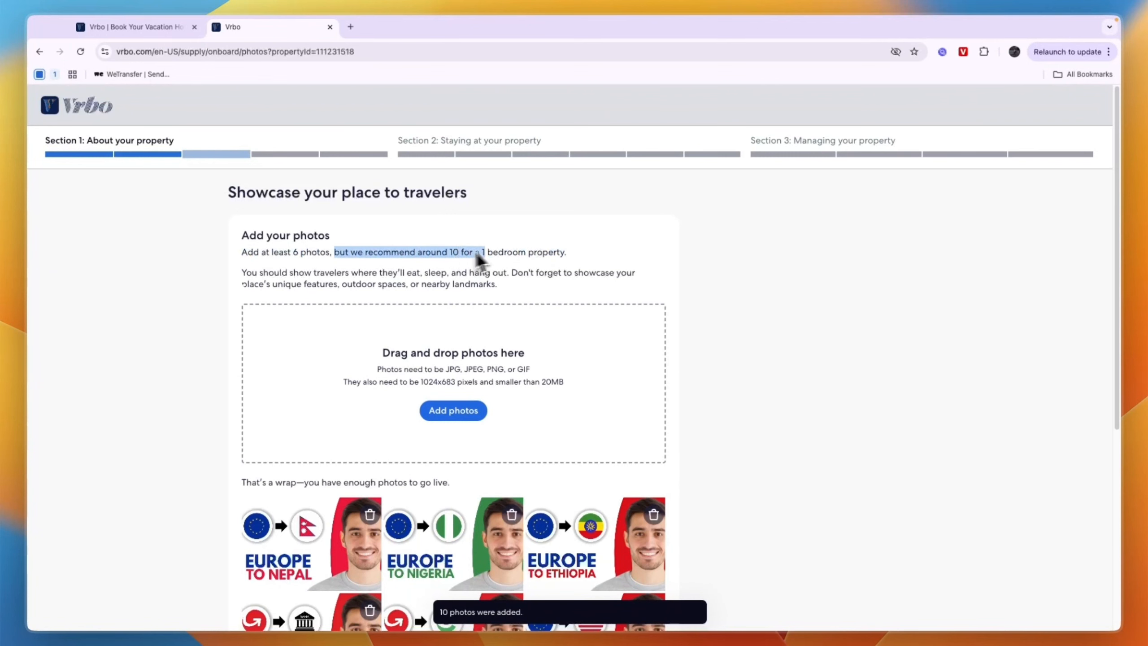
pyautogui.scroll(-1, 560, 316)
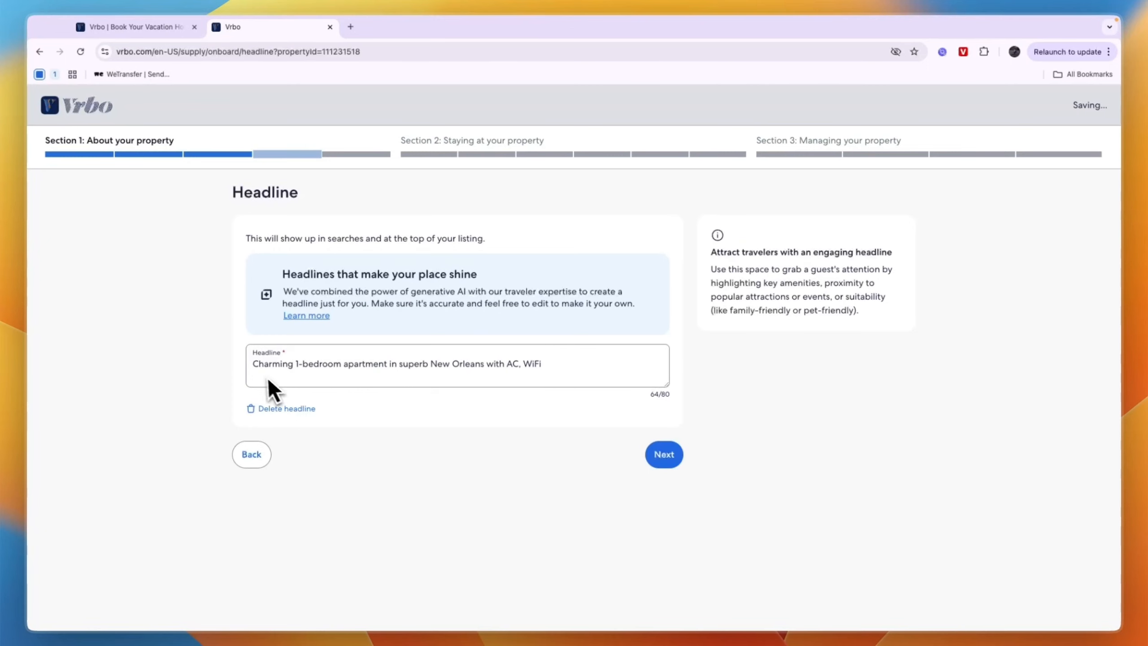
# Keep the headline 'Charming 1-bedroom apartment in superb New Orleans with AC, WiFi' and continue
pyautogui.click(251, 367)
pyautogui.moveTo(371, 364); pyautogui.dragTo(554, 369)
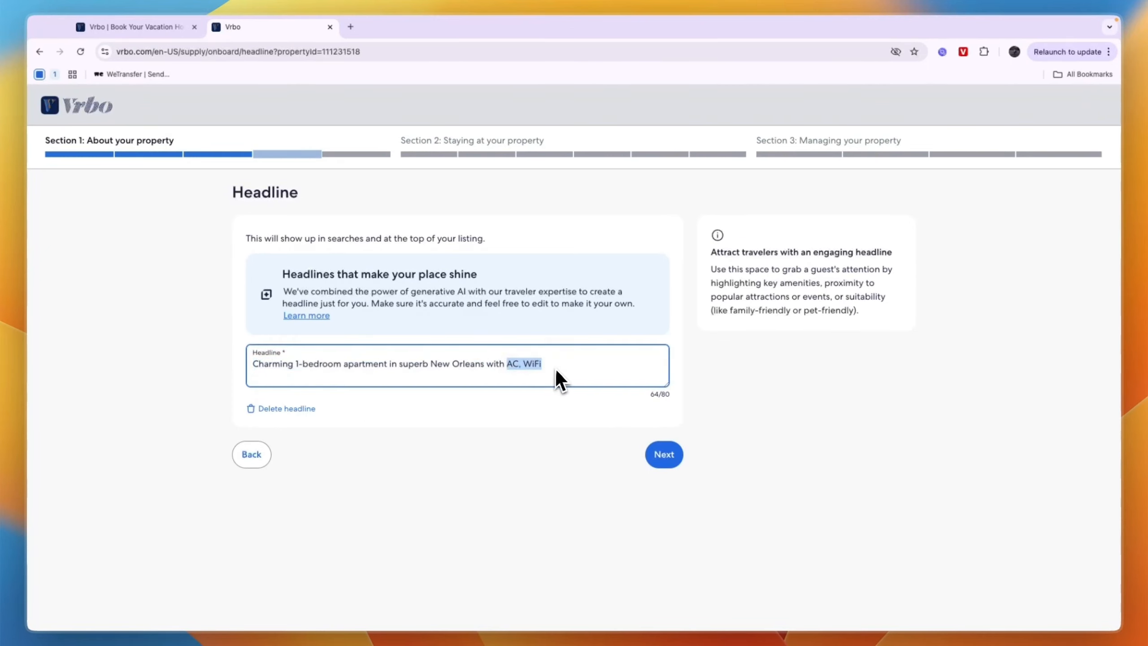
pyautogui.click(547, 358)
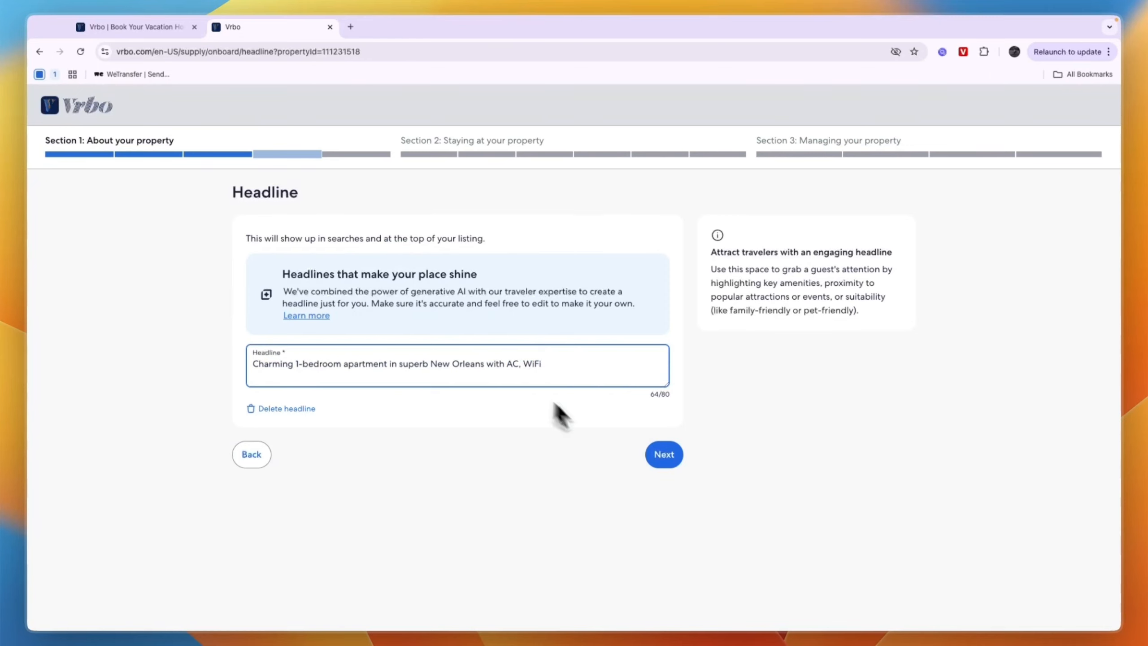
pyautogui.click(654, 459)
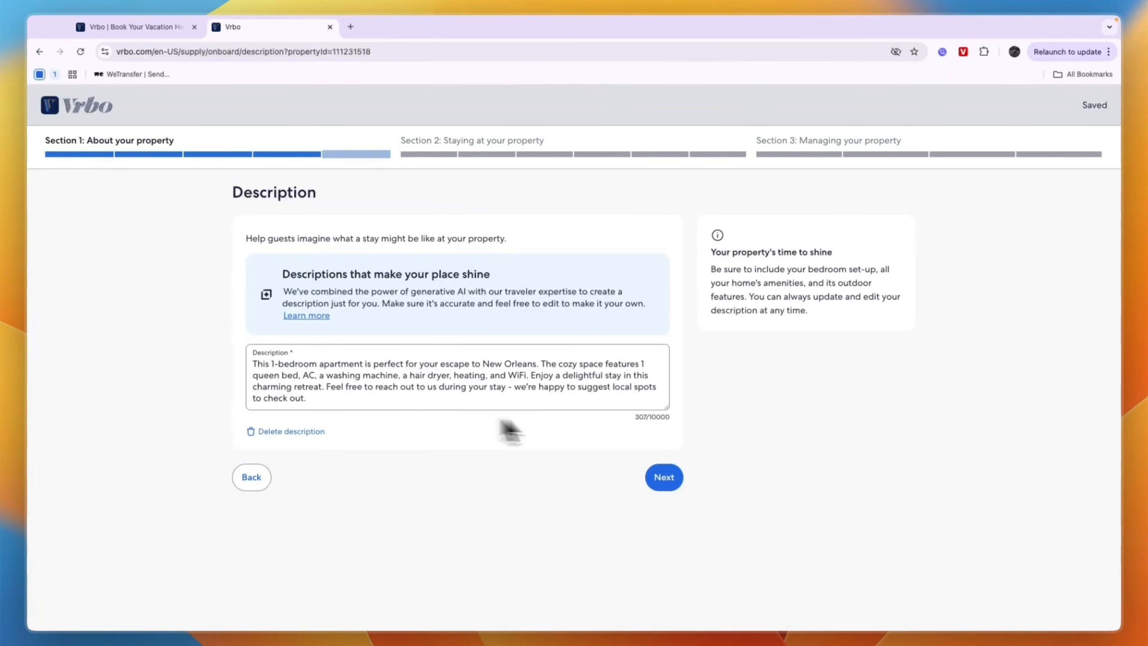
# Keep the generated 1-bedroom New Orleans apartment description and advance to House rules
pyautogui.click(669, 480)
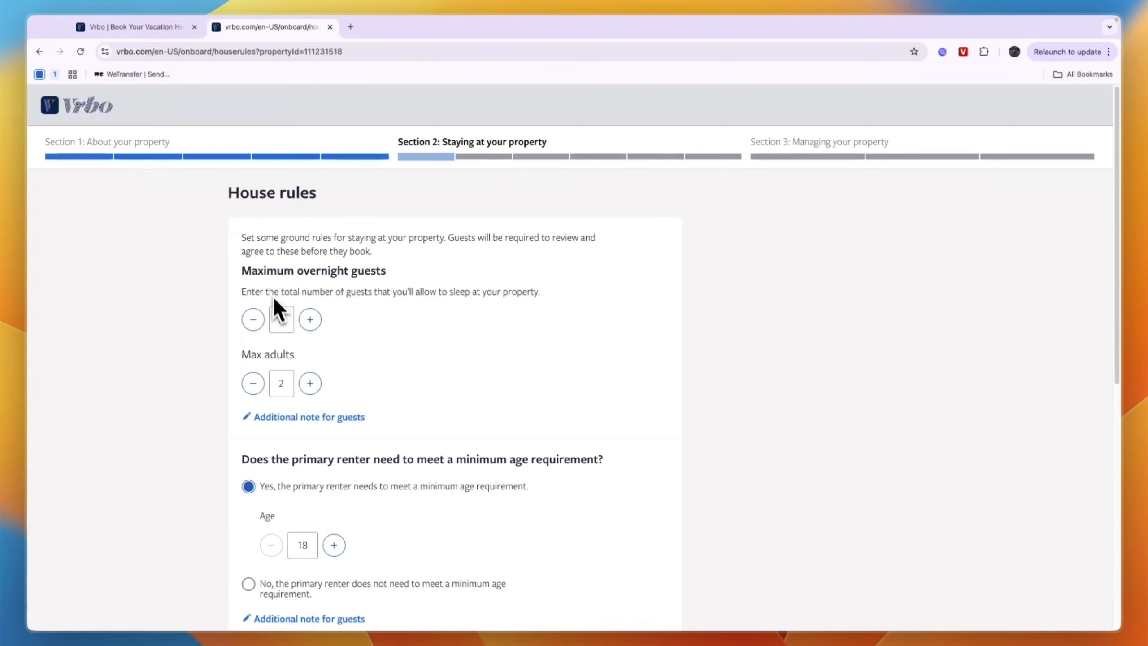
# Keep maximum overnight guests at 2 and raise the minimum renter age
pyautogui.moveTo(242, 280); pyautogui.dragTo(345, 282)
pyautogui.click(307, 293)
pyautogui.click(254, 319)
pyautogui.click(310, 319)
pyautogui.scroll(-4, 310, 319)
pyautogui.moveTo(242, 294); pyautogui.dragTo(625, 313)
pyautogui.click(626, 313)
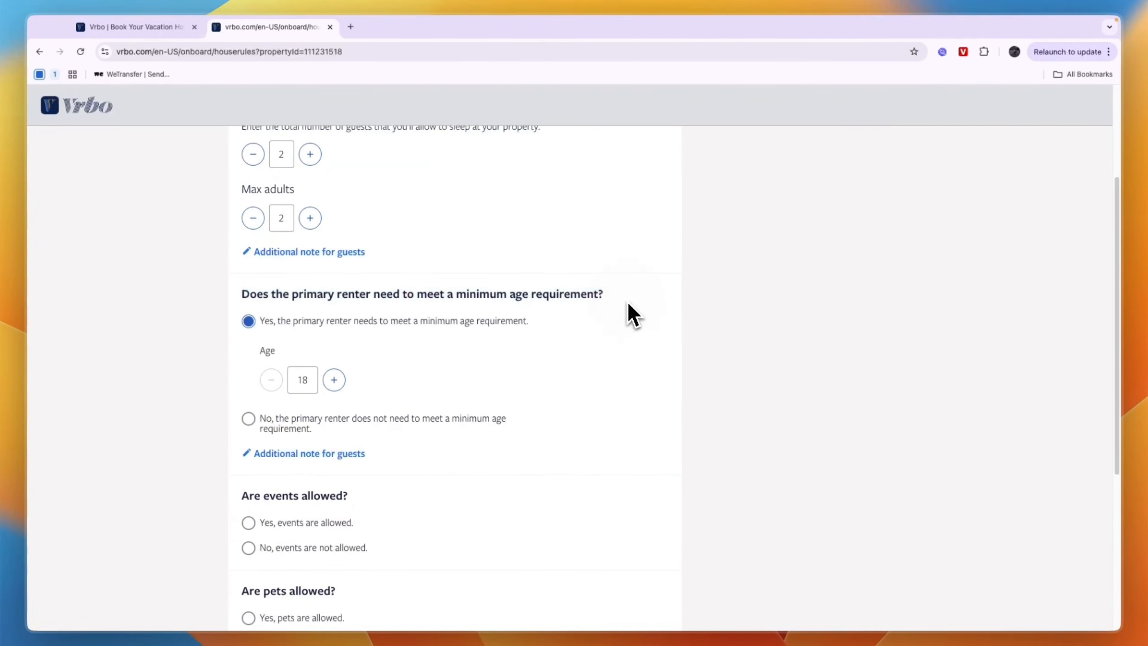
pyautogui.click(334, 381)
pyautogui.click(334, 381)
# Disallow events and allow pets at the property, then continue to rates
pyautogui.scroll(-3, 276, 415)
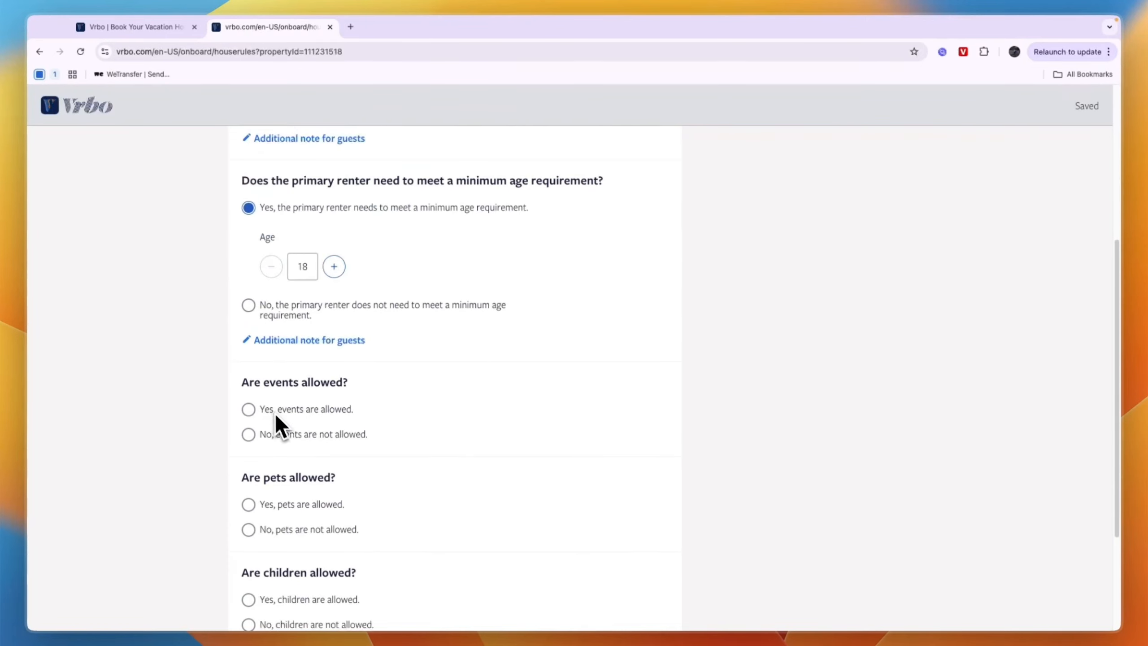
pyautogui.click(262, 437)
pyautogui.scroll(-1, 292, 452)
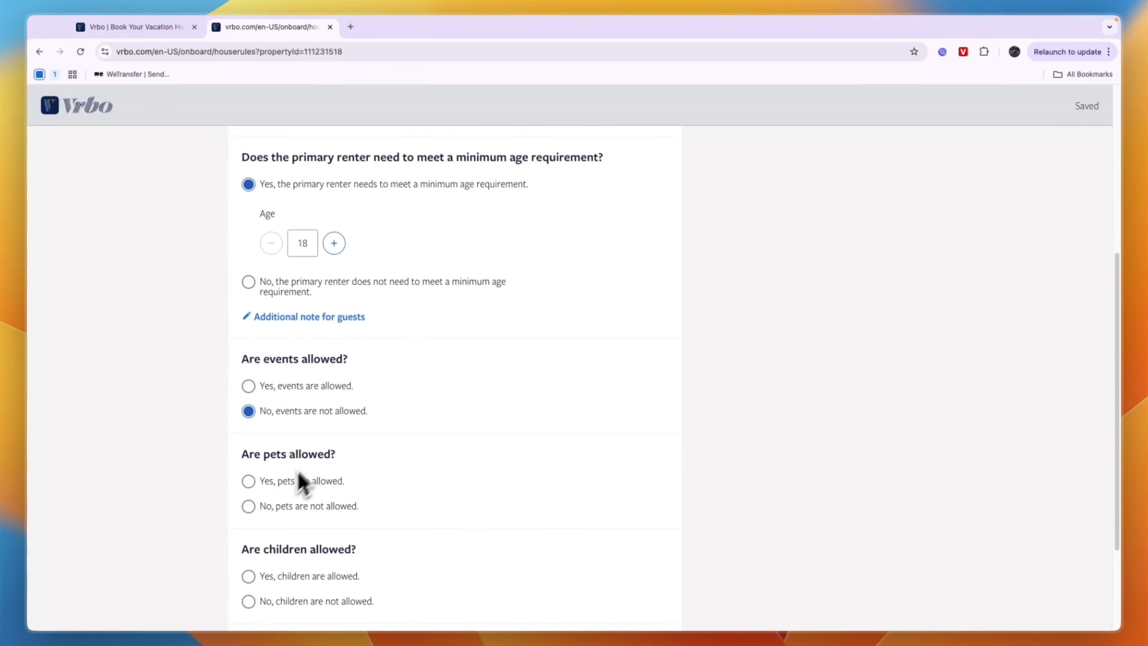
pyautogui.click(261, 473)
pyautogui.scroll(-1, 269, 487)
pyautogui.scroll(-3, 308, 497)
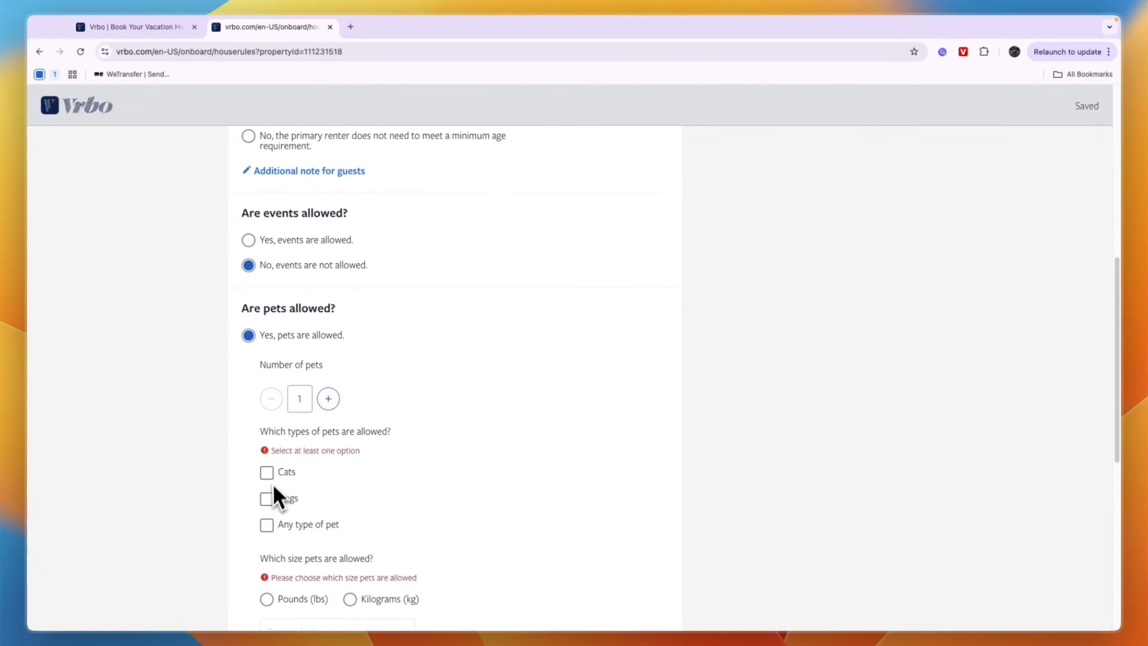
pyautogui.scroll(-3, 271, 430)
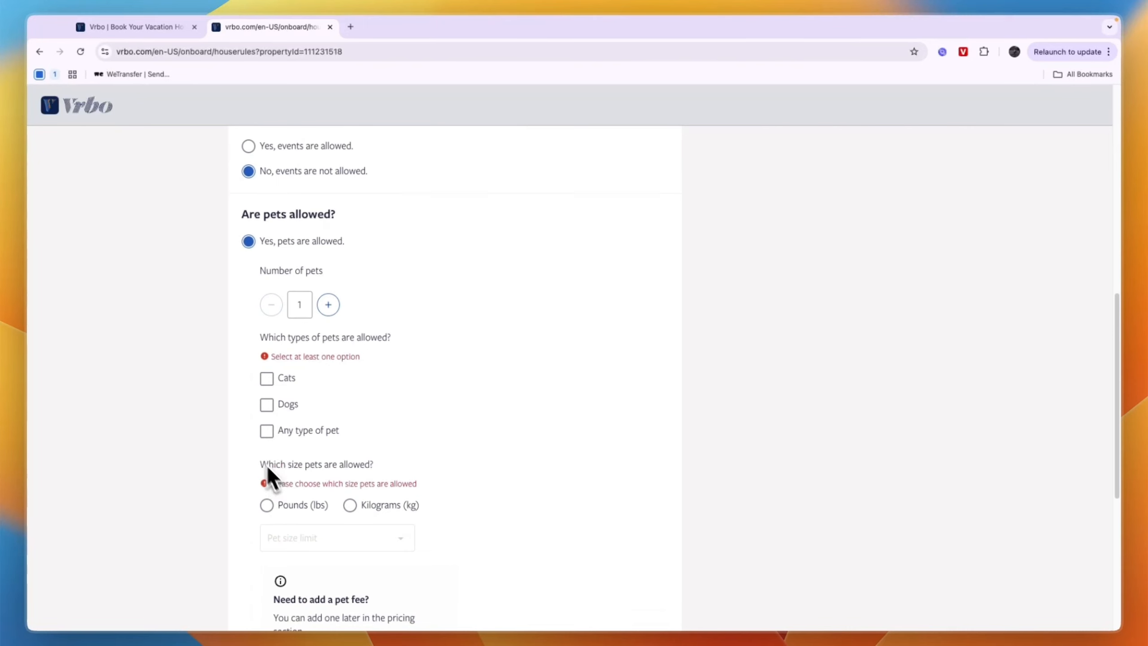
pyautogui.scroll(-7, 270, 477)
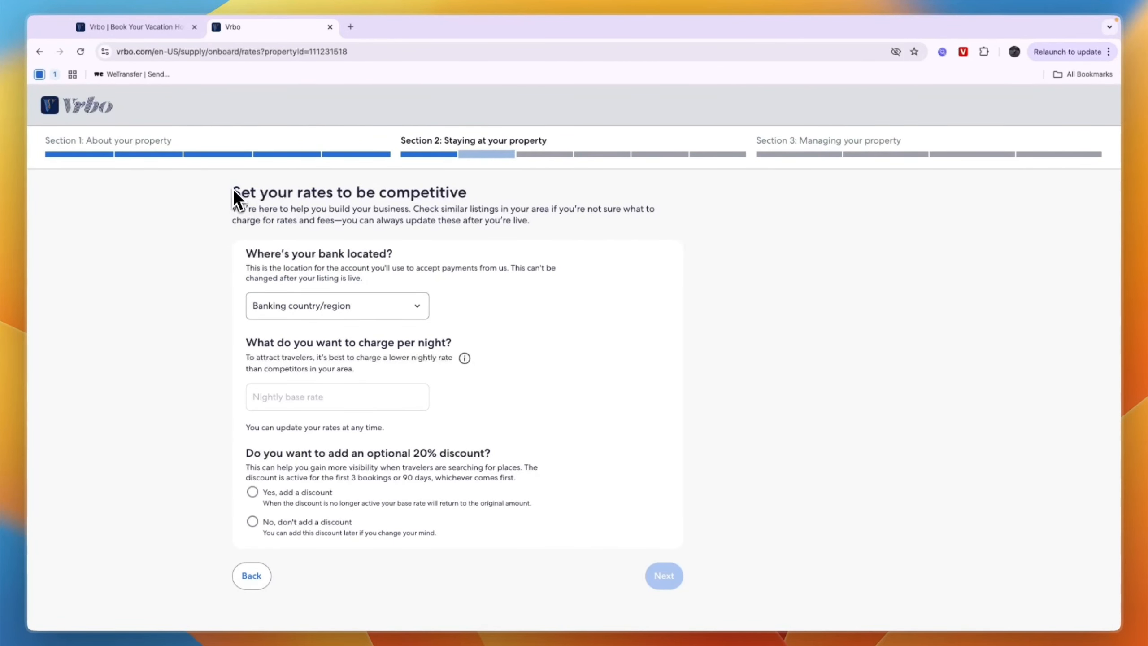
# Choose Netherlands as the bank location country
pyautogui.moveTo(233, 189); pyautogui.dragTo(506, 196)
pyautogui.click(463, 198)
pyautogui.moveTo(388, 258); pyautogui.dragTo(232, 263)
pyautogui.click(281, 307)
pyautogui.scroll(-20, 312, 389)
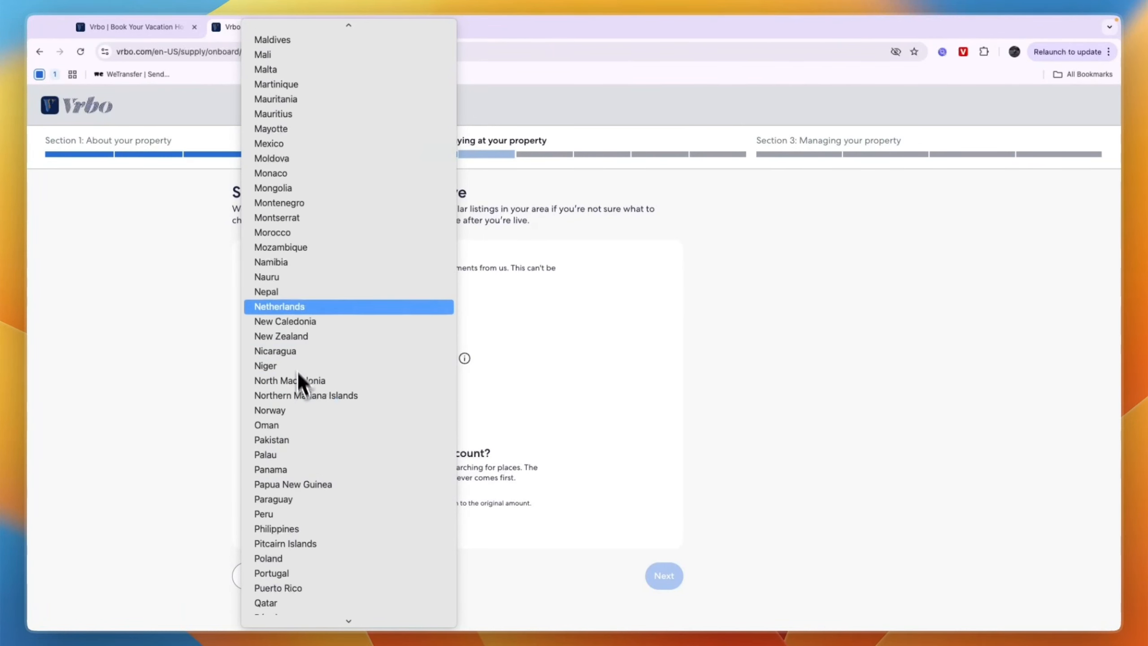
pyautogui.click(292, 306)
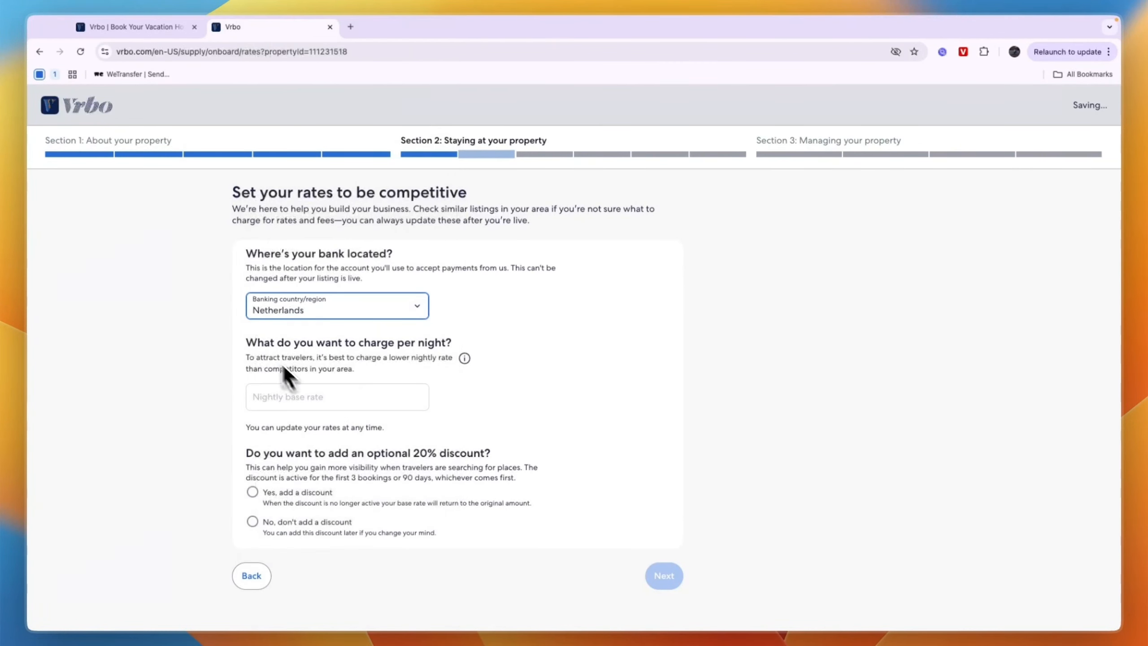
# Enter a nightly base rate of EUR 100
pyautogui.moveTo(246, 343); pyautogui.dragTo(387, 359)
pyautogui.click(391, 380)
pyautogui.click(362, 397)
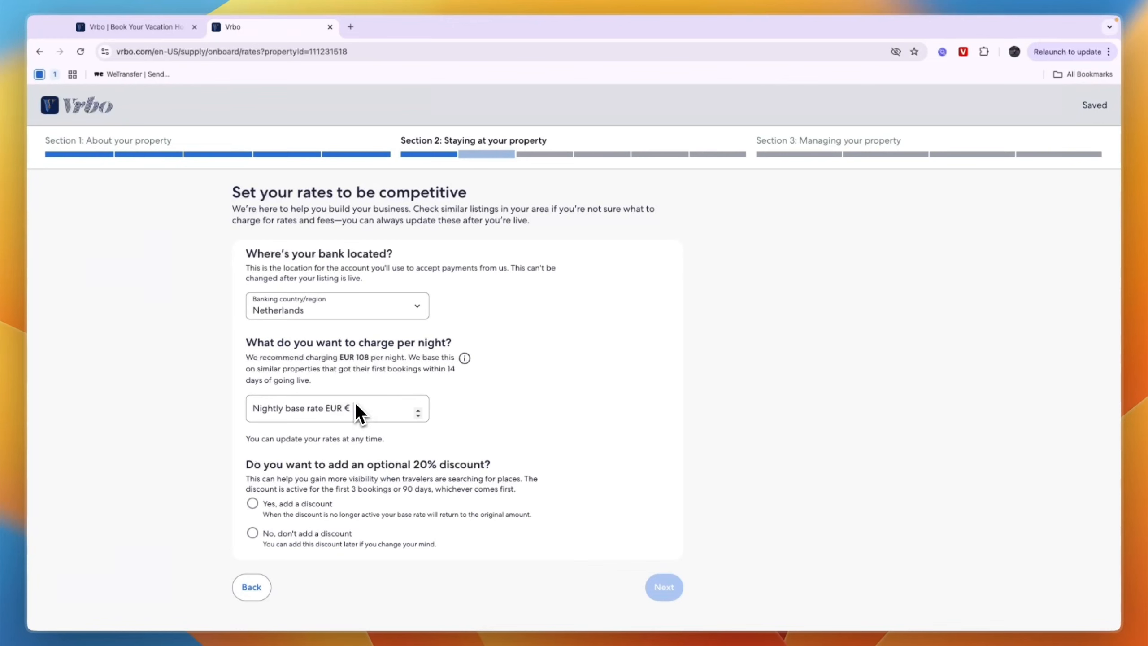
pyautogui.click(354, 412)
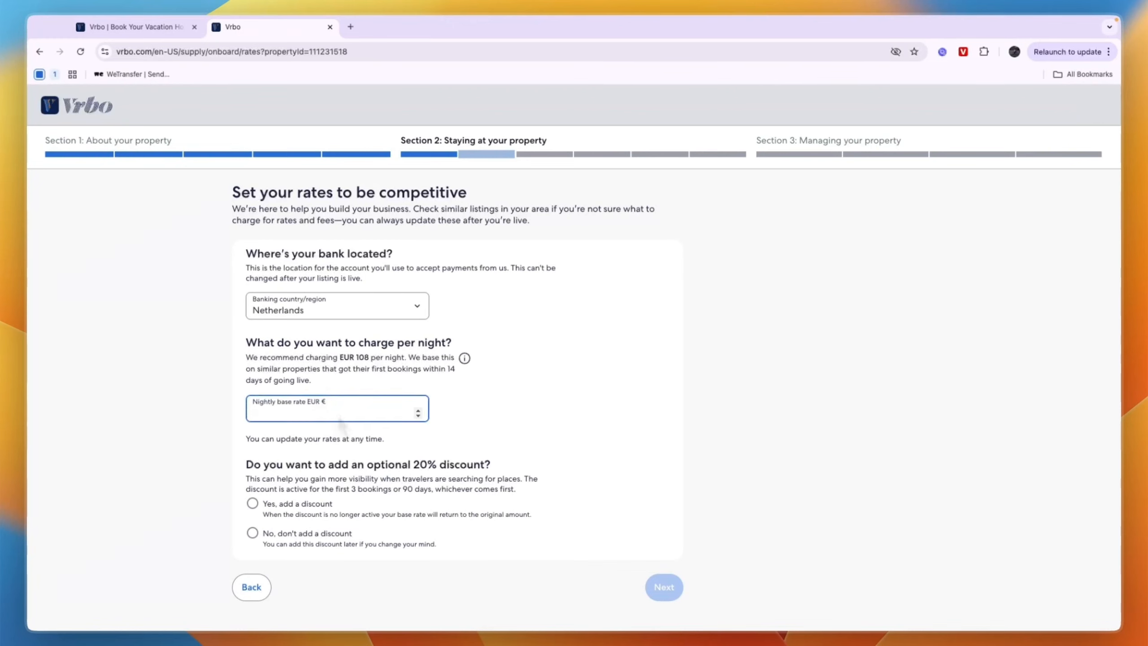
pyautogui.click(323, 440)
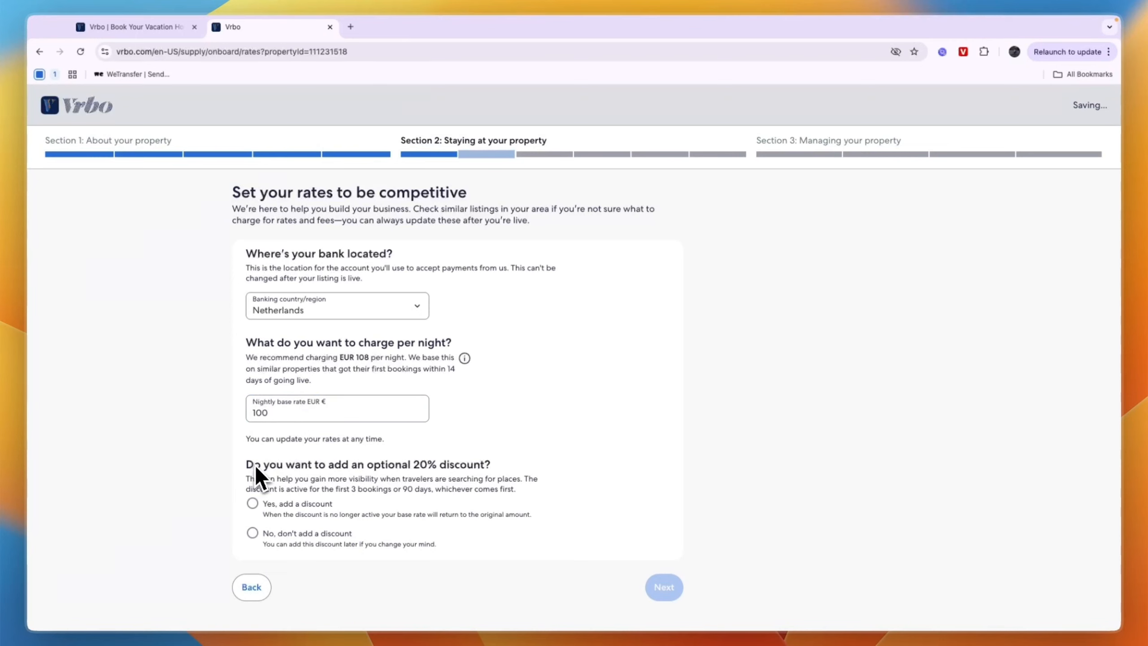
# Accept the optional 20% discount for the first 3 bookings or 90 days
pyautogui.moveTo(254, 464); pyautogui.dragTo(429, 475)
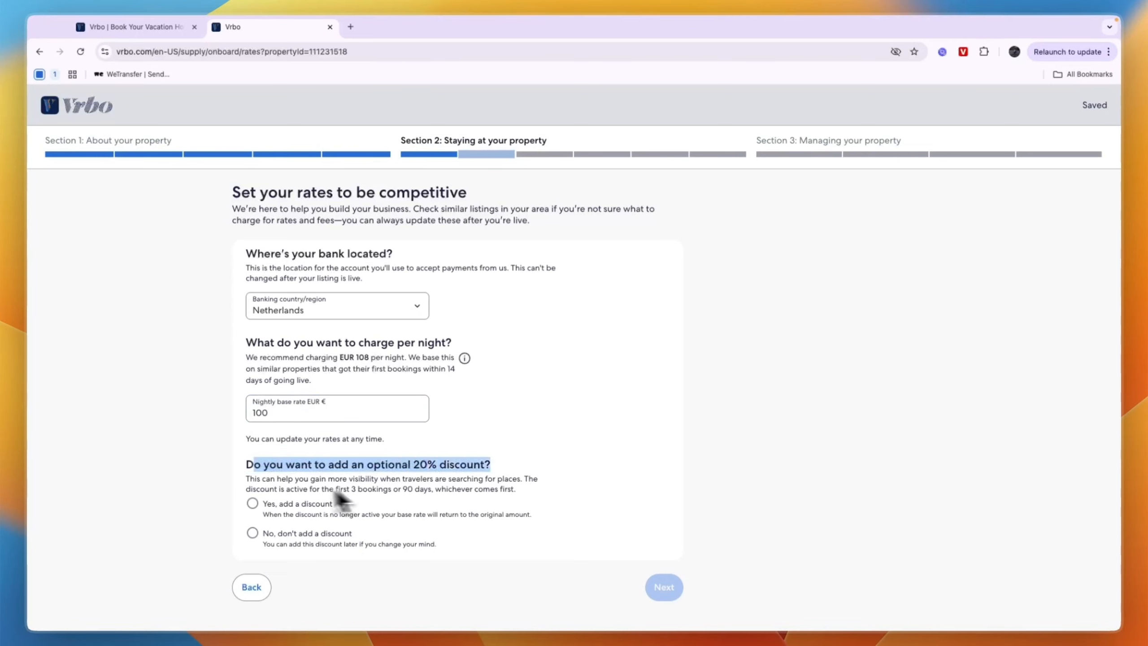
pyautogui.click(328, 516)
pyautogui.click(311, 519)
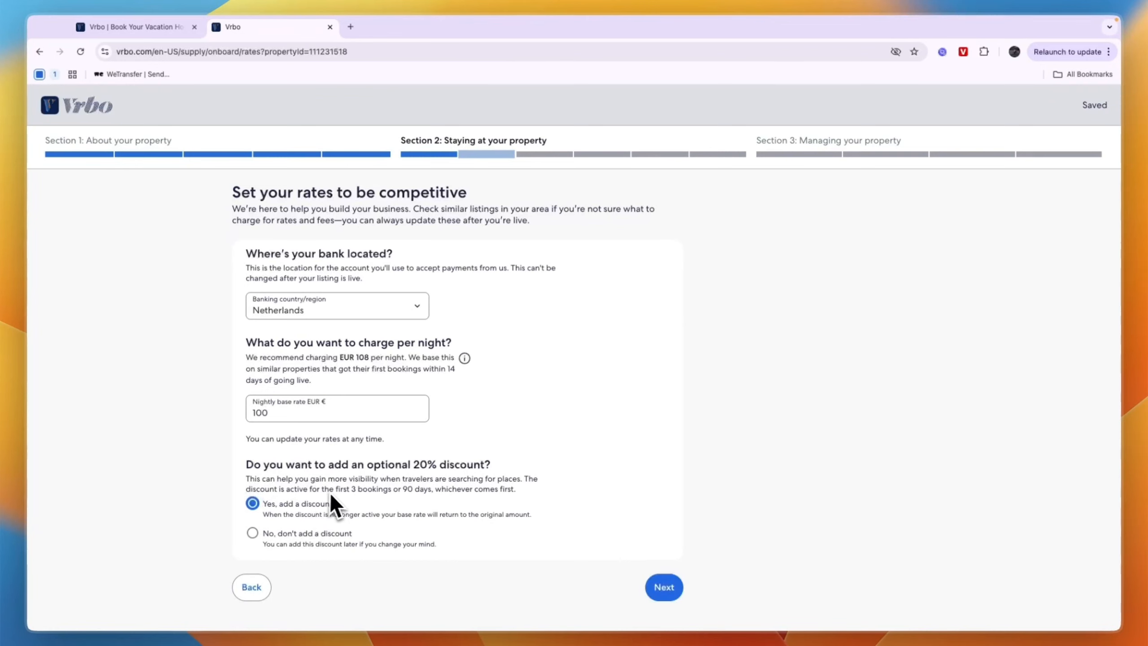
pyautogui.moveTo(336, 489); pyautogui.dragTo(430, 492)
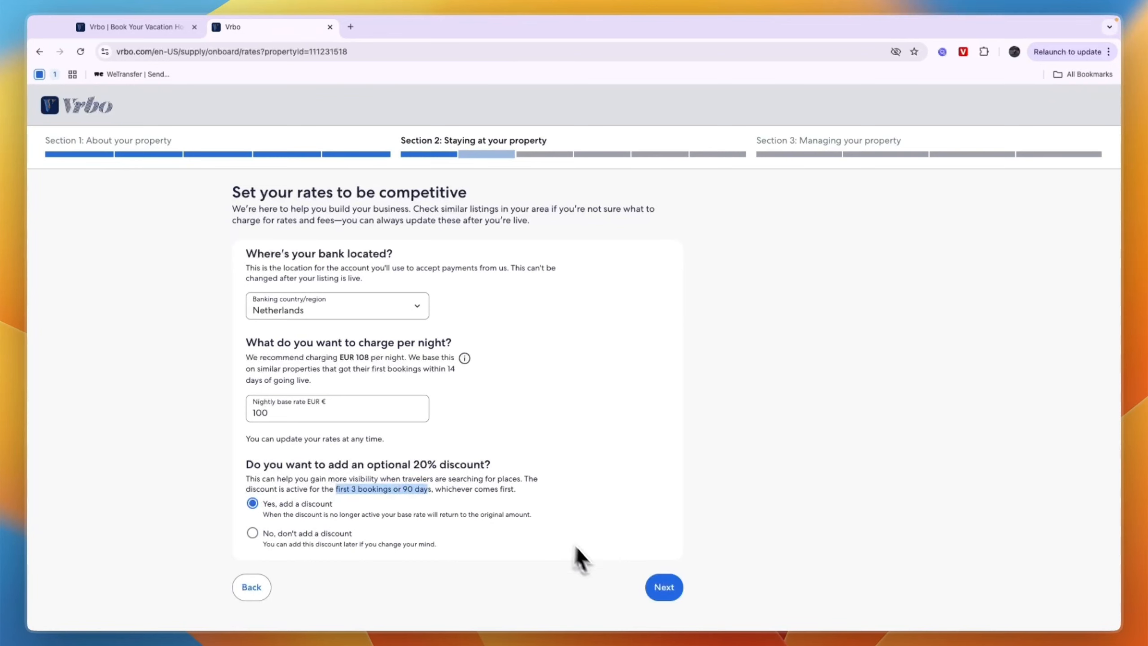
pyautogui.click(658, 605)
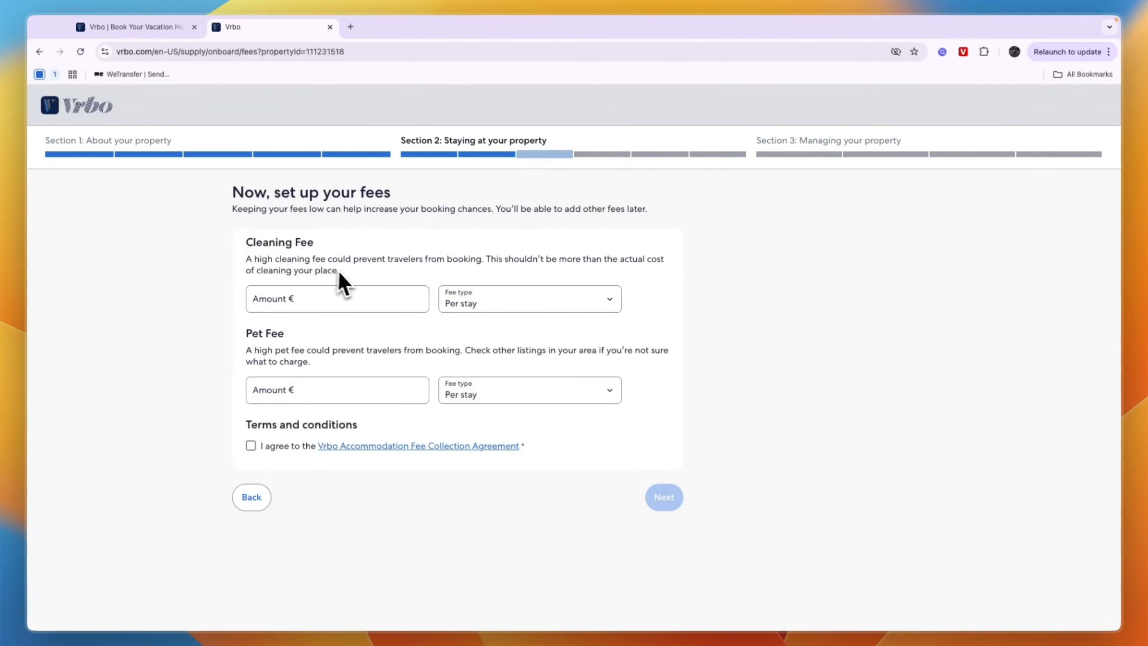
# Set a €20 per-stay cleaning fee and accept the fee collection agreement
pyautogui.click(389, 298)
pyautogui.write('30')
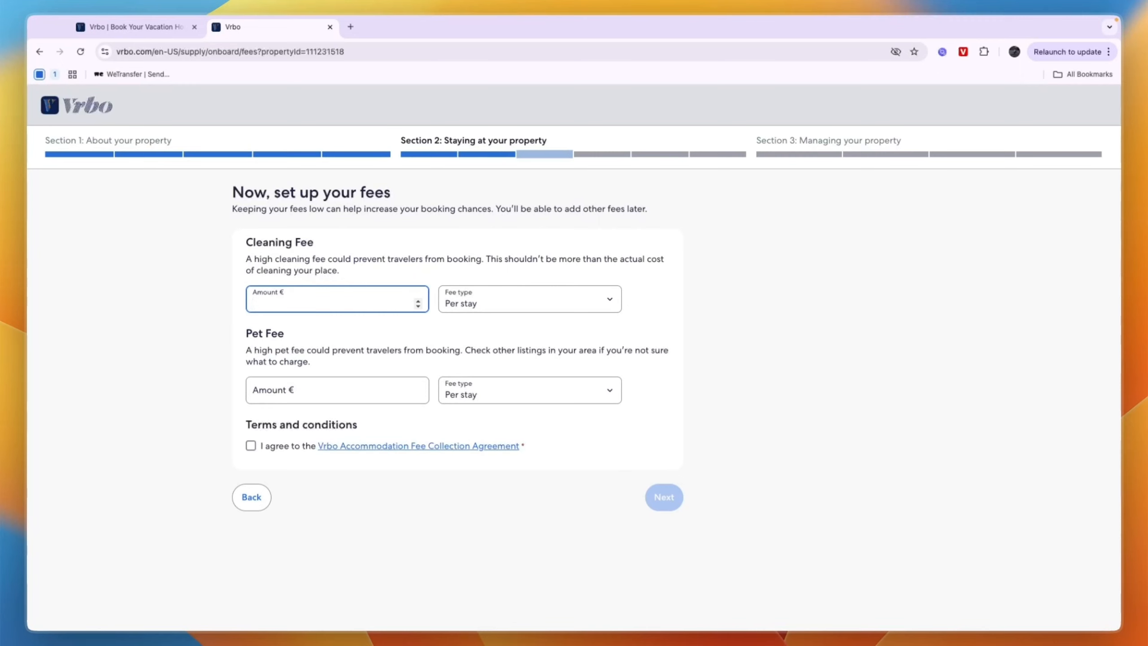
pyautogui.click(475, 300)
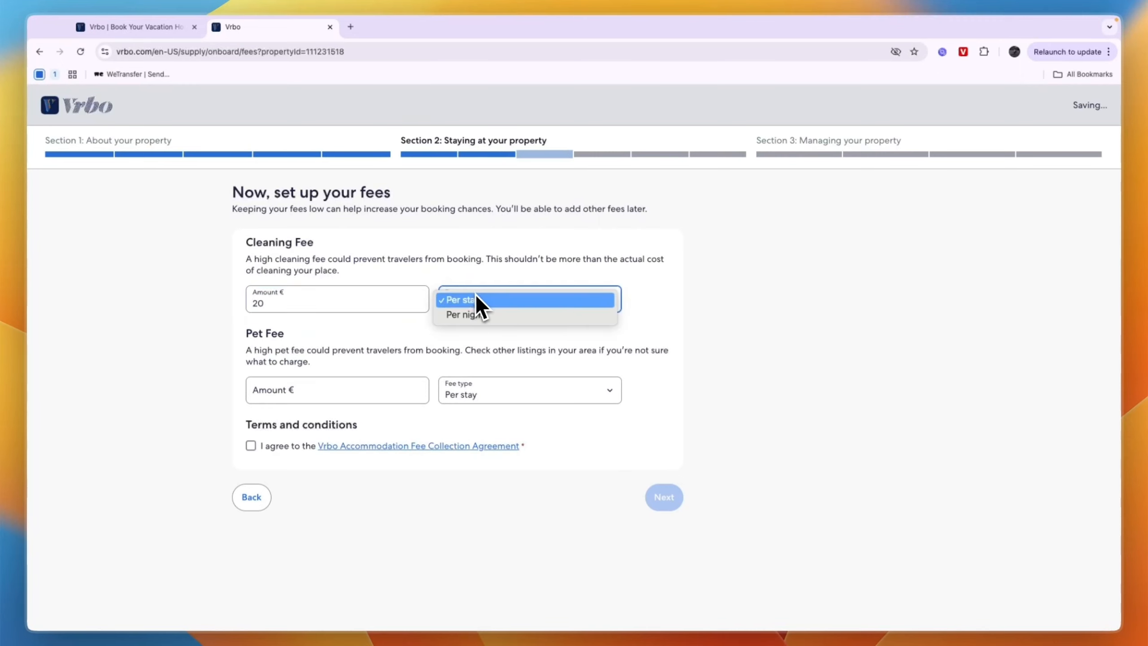
pyautogui.click(474, 300)
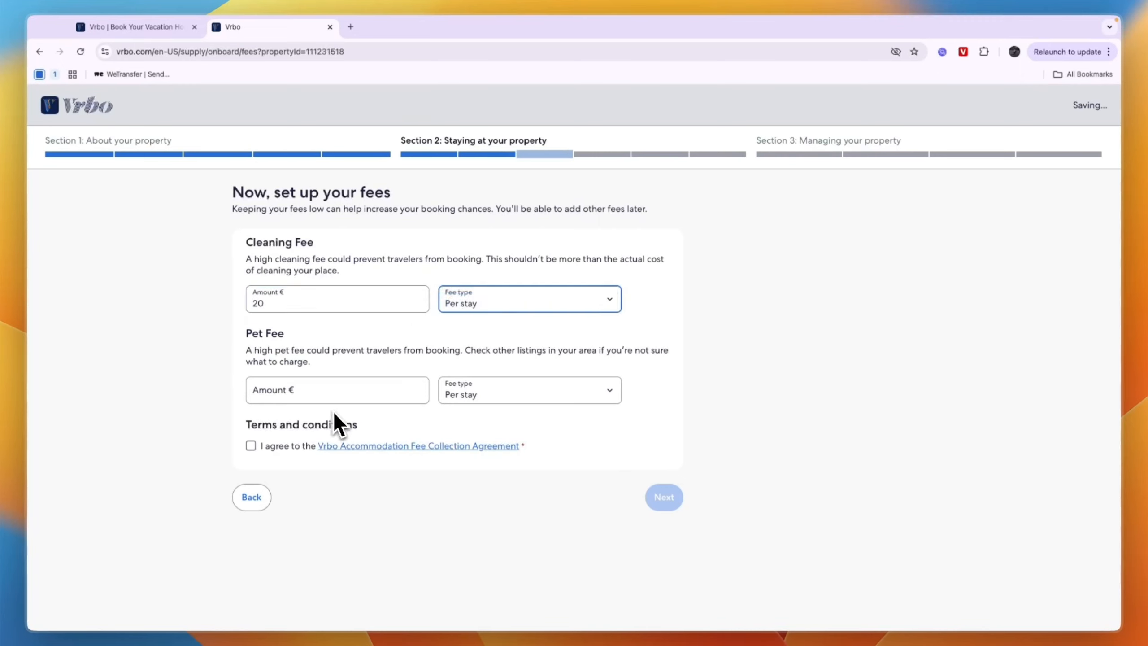
pyautogui.click(323, 400)
pyautogui.click(293, 445)
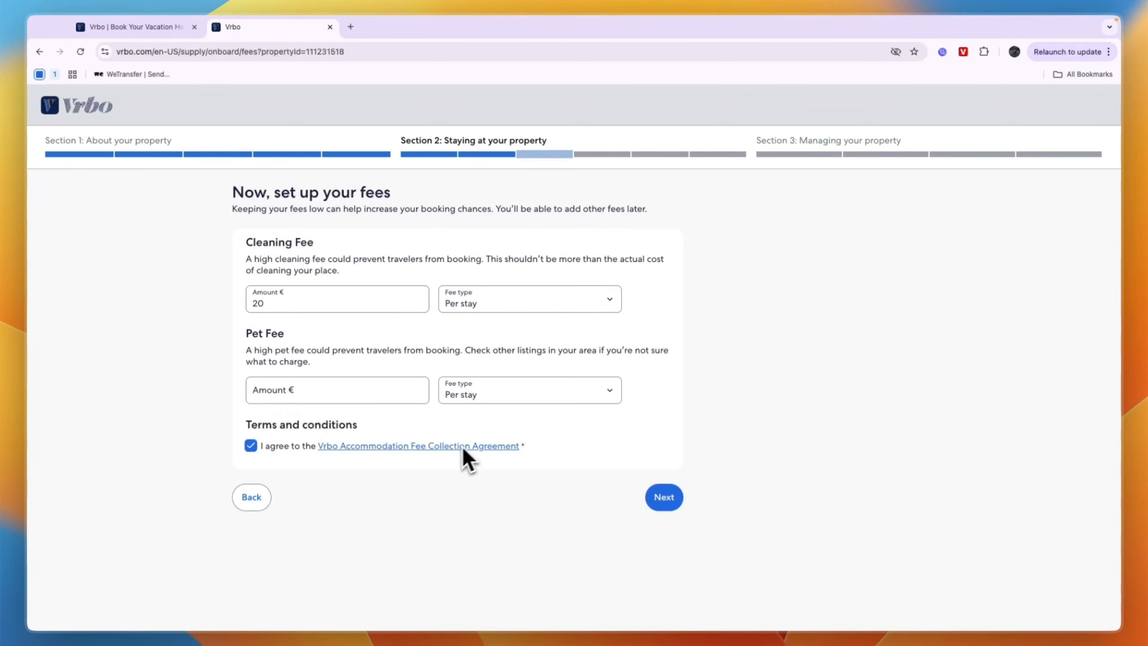
pyautogui.click(664, 497)
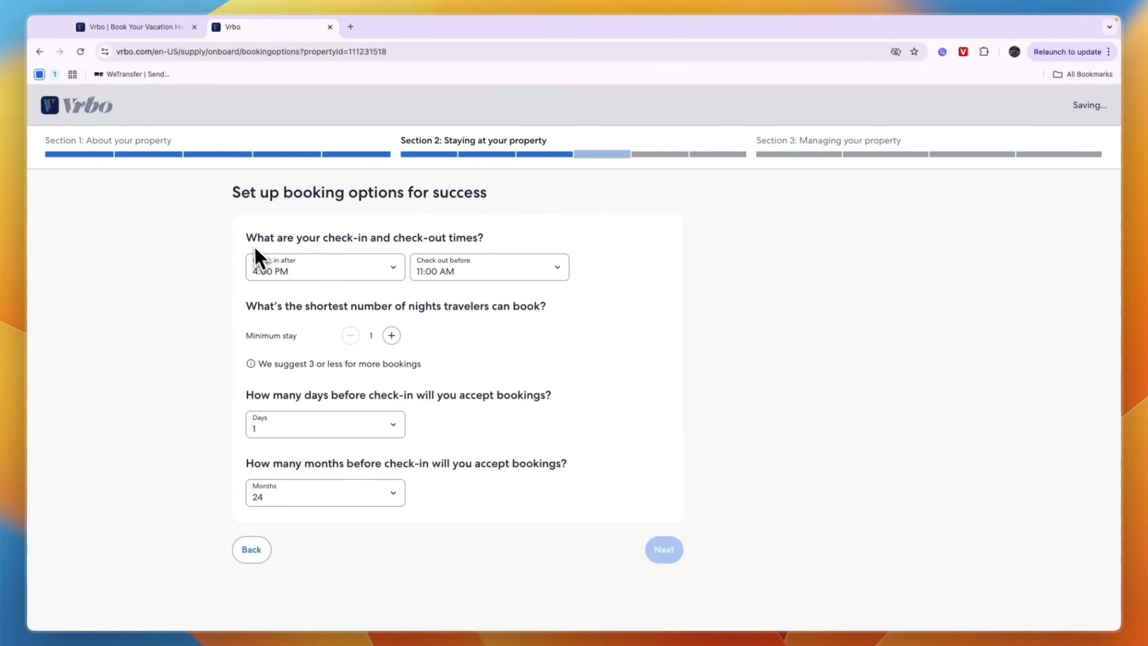
# Set check-in after 3:30 PM and check-out by 10:30 AM
pyautogui.moveTo(254, 247); pyautogui.dragTo(457, 249)
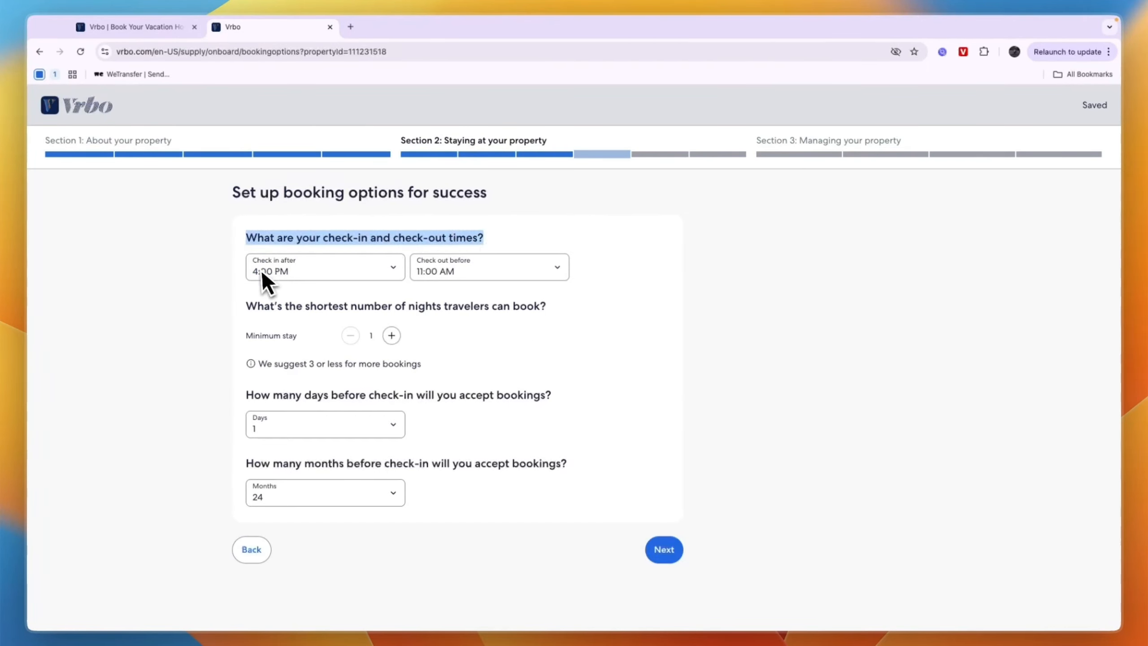
pyautogui.click(289, 273)
pyautogui.click(291, 253)
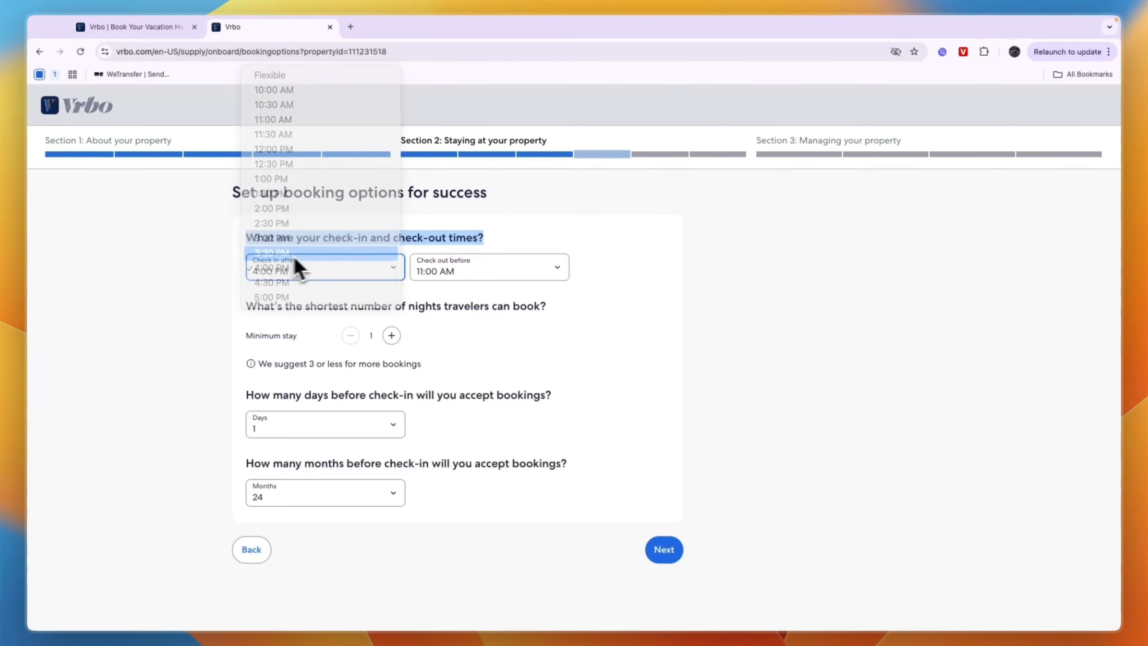
pyautogui.click(424, 272)
pyautogui.click(427, 269)
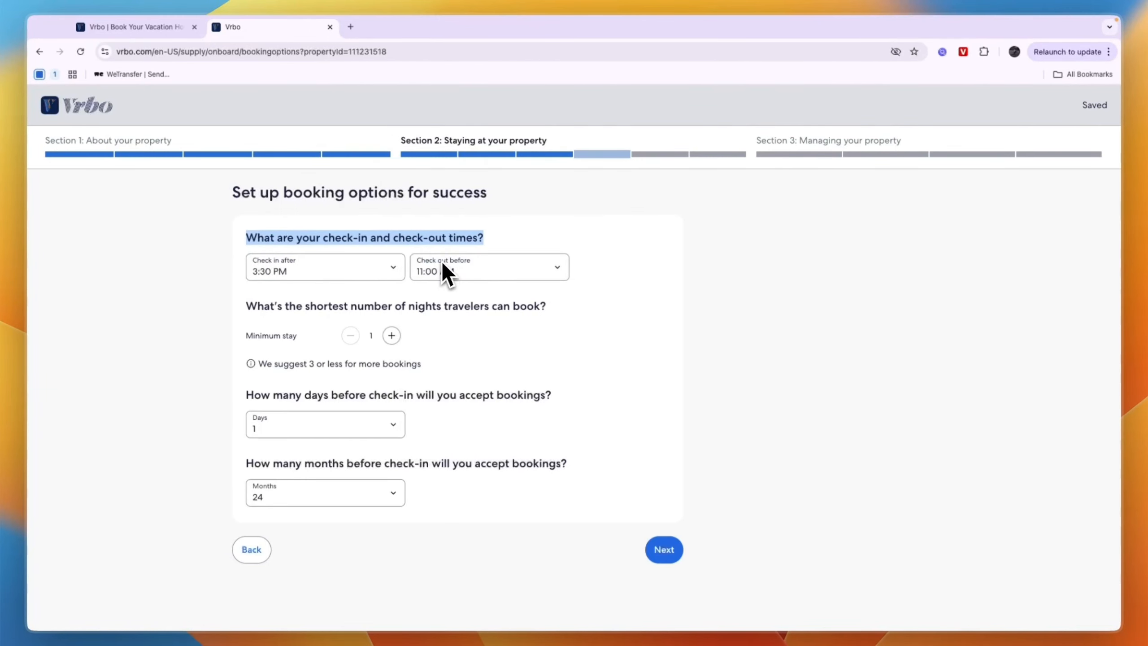
pyautogui.click(442, 264)
pyautogui.click(437, 253)
# Raise the minimum stay to 2 nights
pyautogui.moveTo(230, 303); pyautogui.dragTo(520, 308)
pyautogui.click(559, 328)
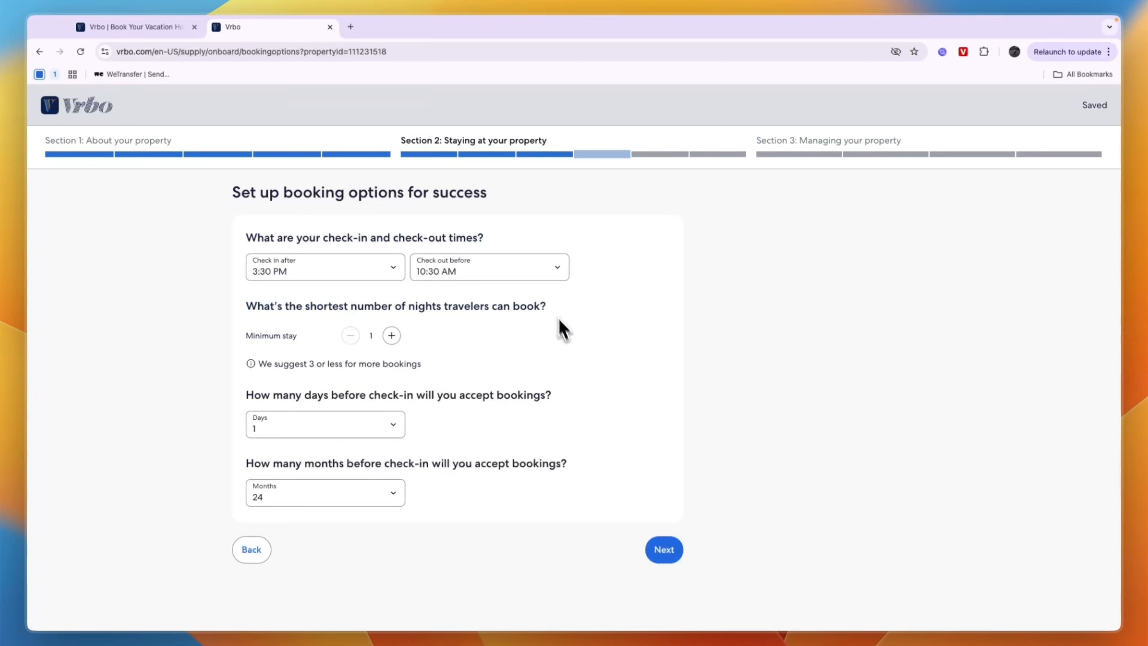
pyautogui.click(392, 336)
pyautogui.click(393, 336)
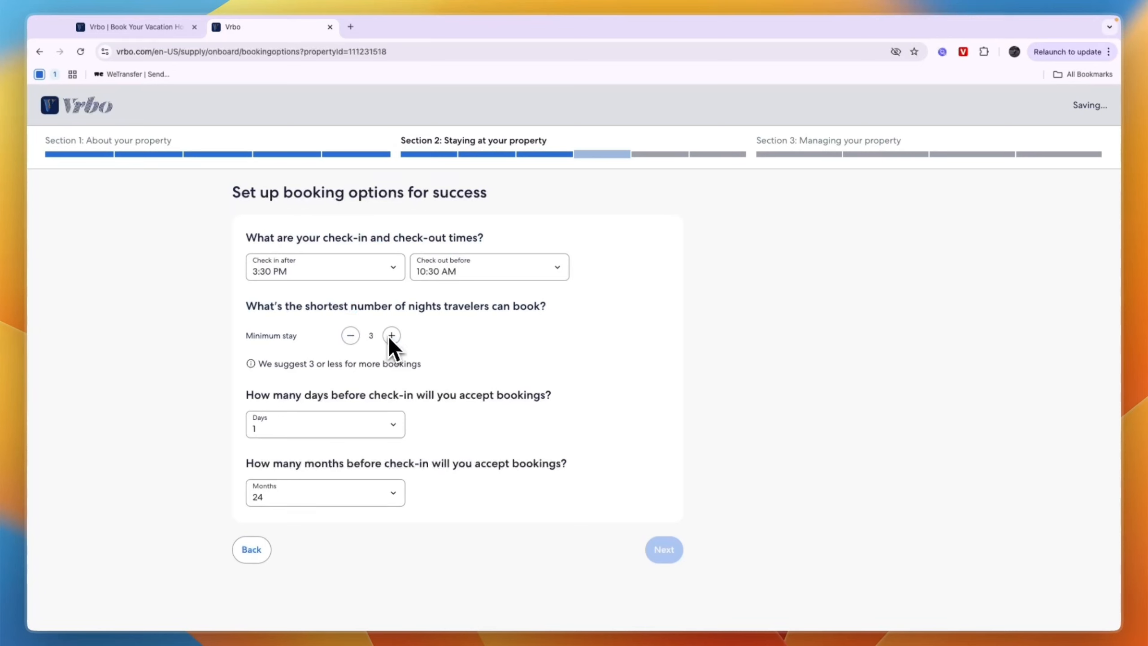
pyautogui.moveTo(258, 367); pyautogui.dragTo(367, 376)
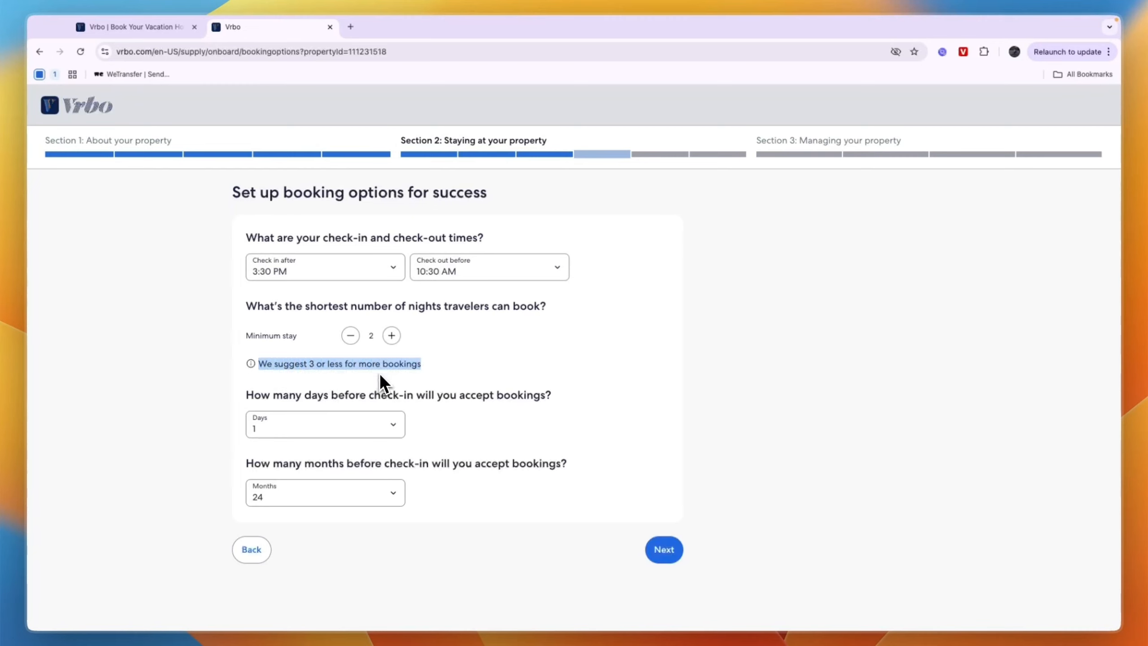
pyautogui.click(381, 376)
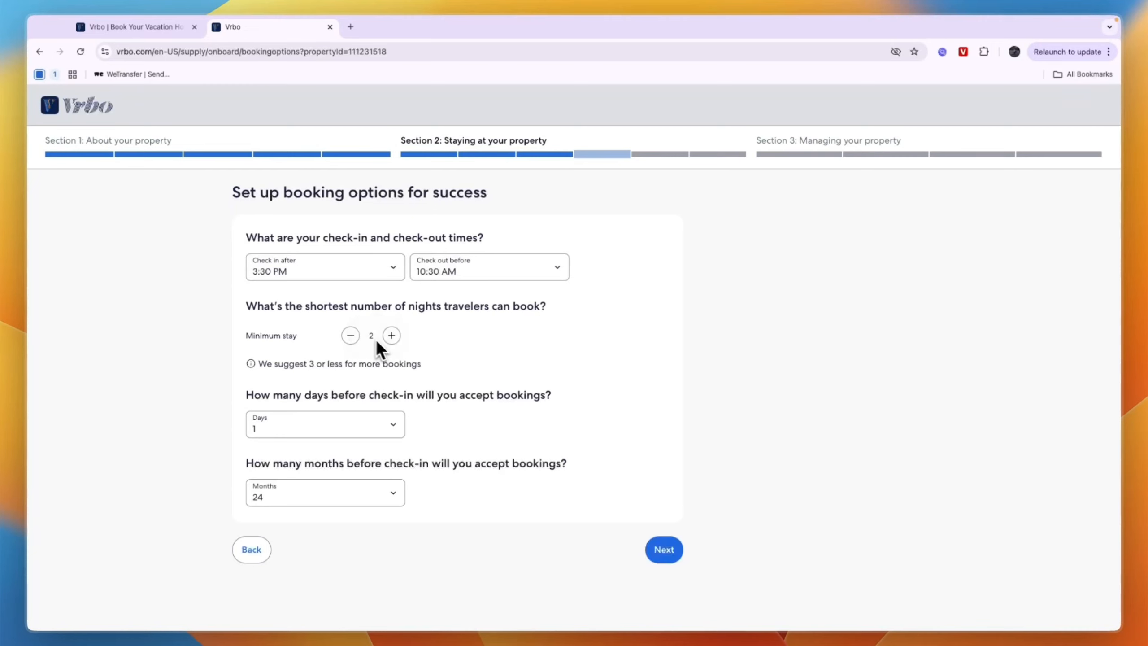
# Require 2 days' notice and allow bookings up to 12 months ahead
pyautogui.moveTo(248, 396); pyautogui.dragTo(579, 402)
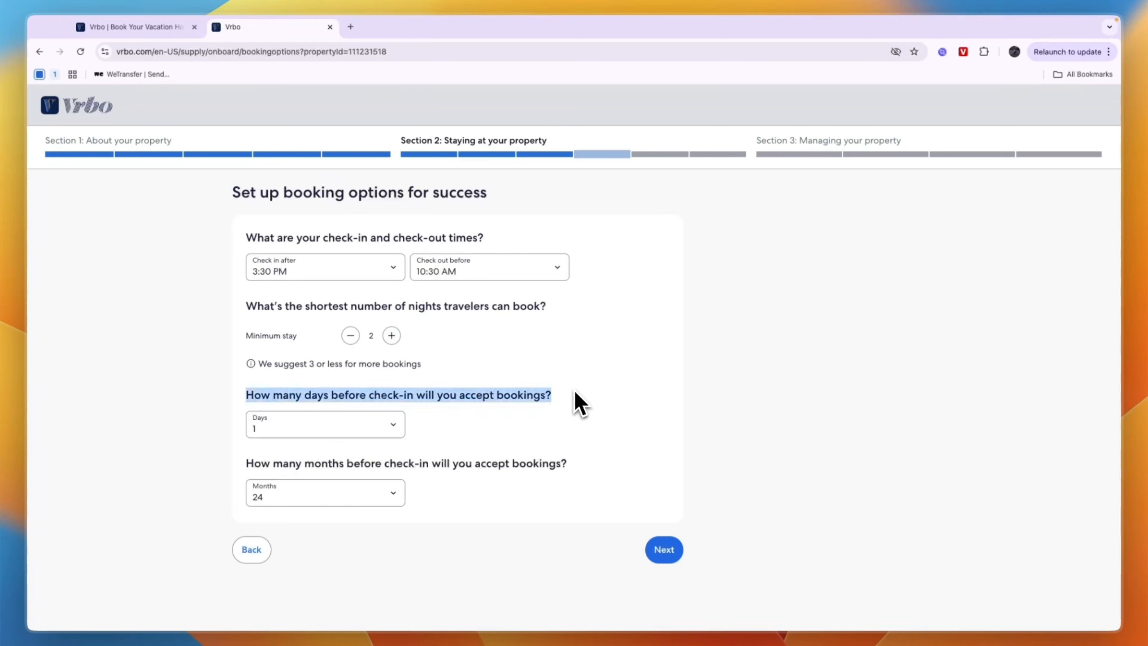
pyautogui.click(318, 420)
pyautogui.click(268, 427)
pyautogui.click(267, 433)
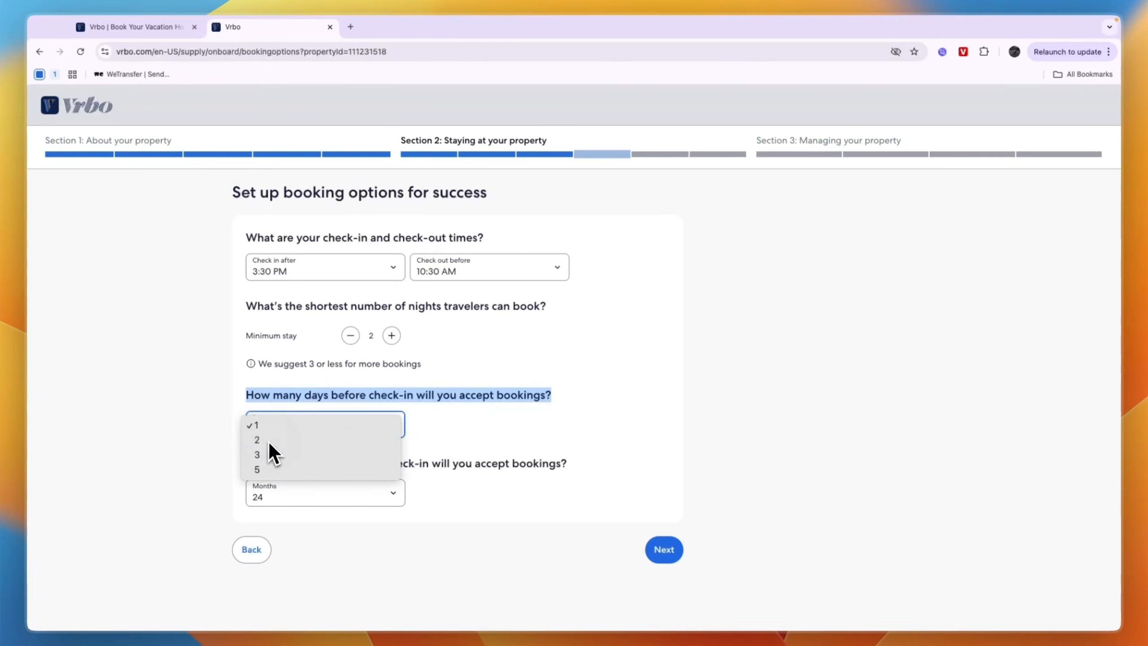
pyautogui.click(269, 442)
pyautogui.moveTo(248, 483); pyautogui.dragTo(300, 484)
pyautogui.click(337, 491)
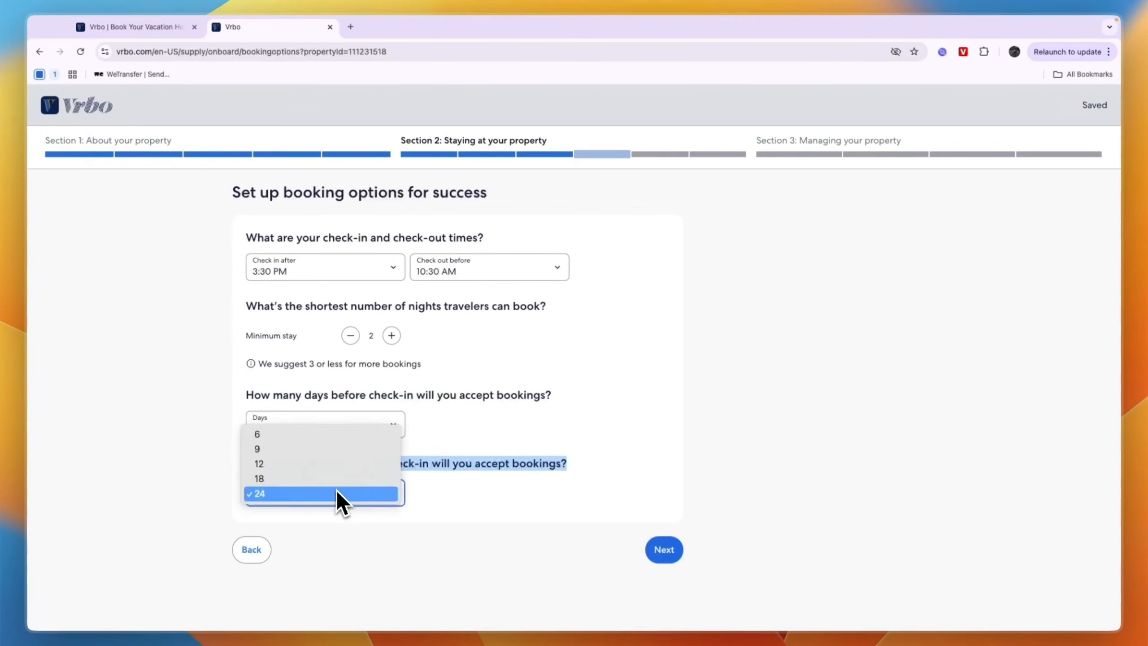
pyautogui.click(317, 465)
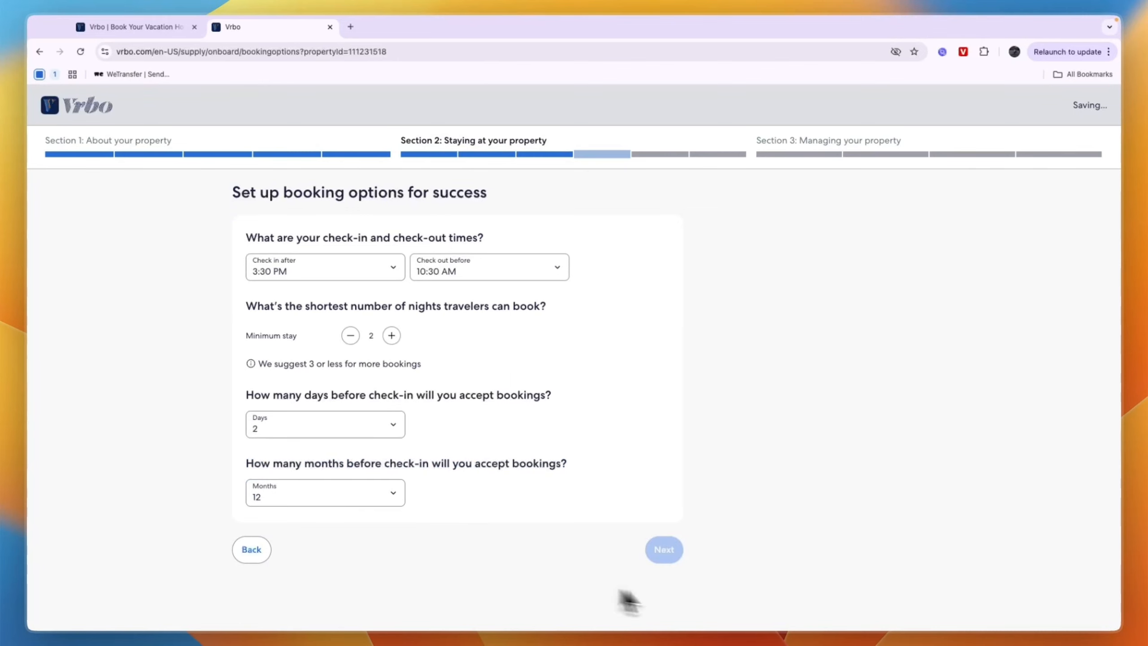
pyautogui.click(671, 551)
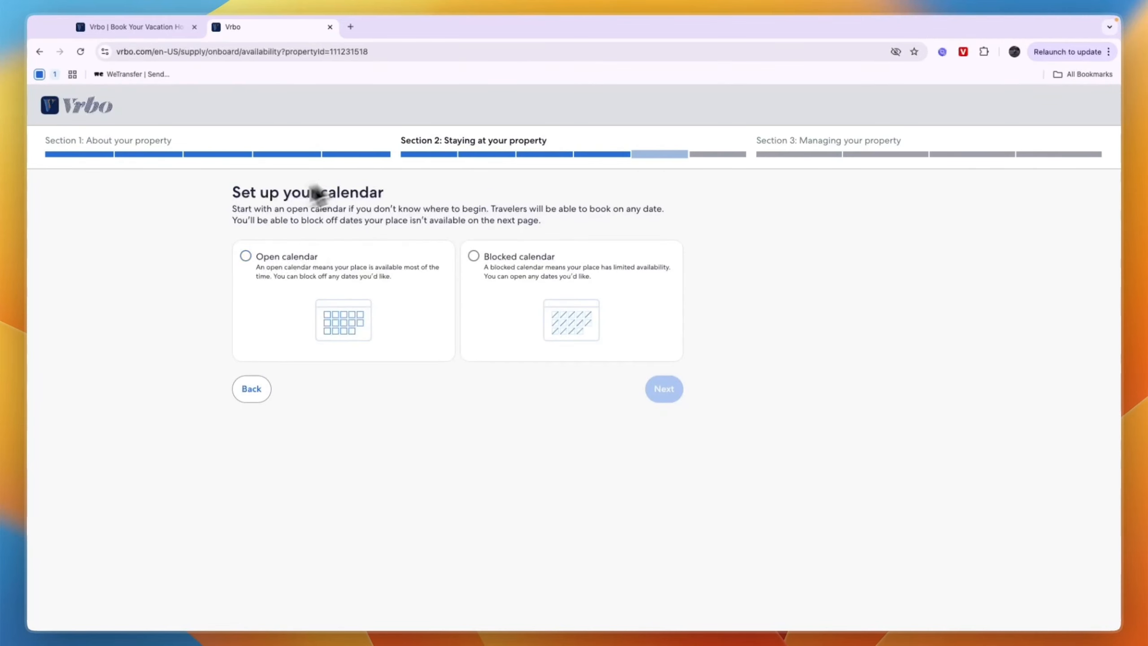
pyautogui.moveTo(232, 192); pyautogui.dragTo(396, 206)
pyautogui.click(288, 237)
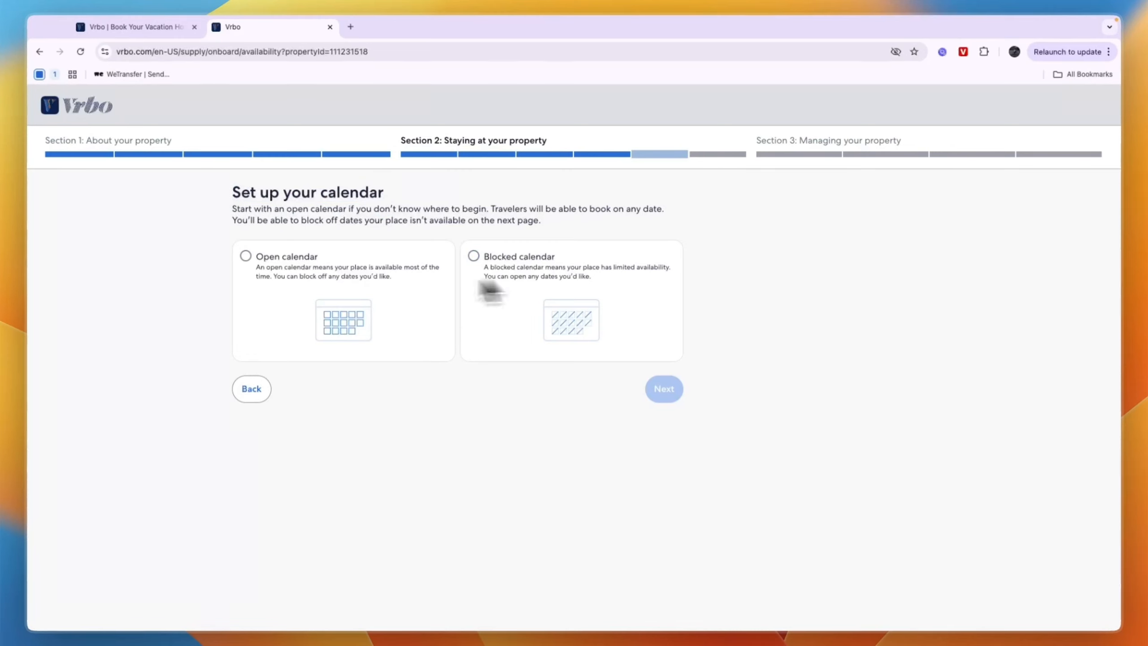